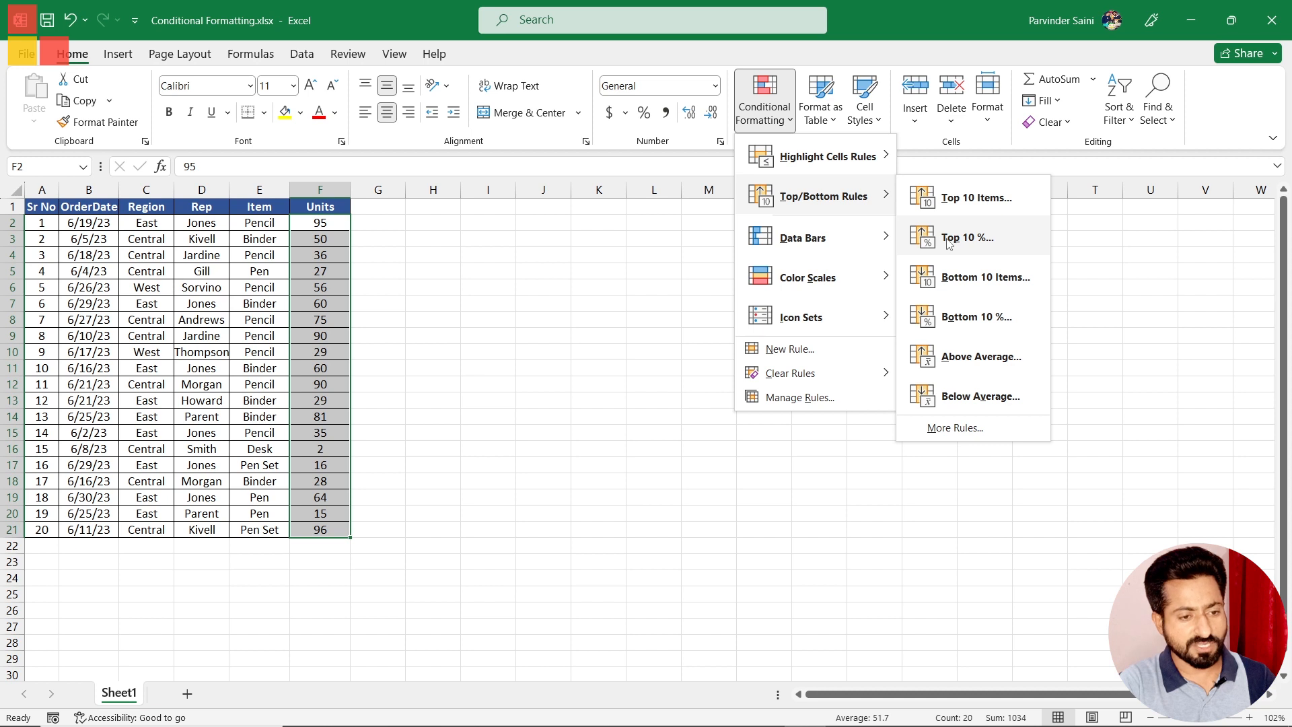
Preview a Top 10% rule on the Units values at 20% and 50% with light red fill, and discard the rule
click(948, 242)
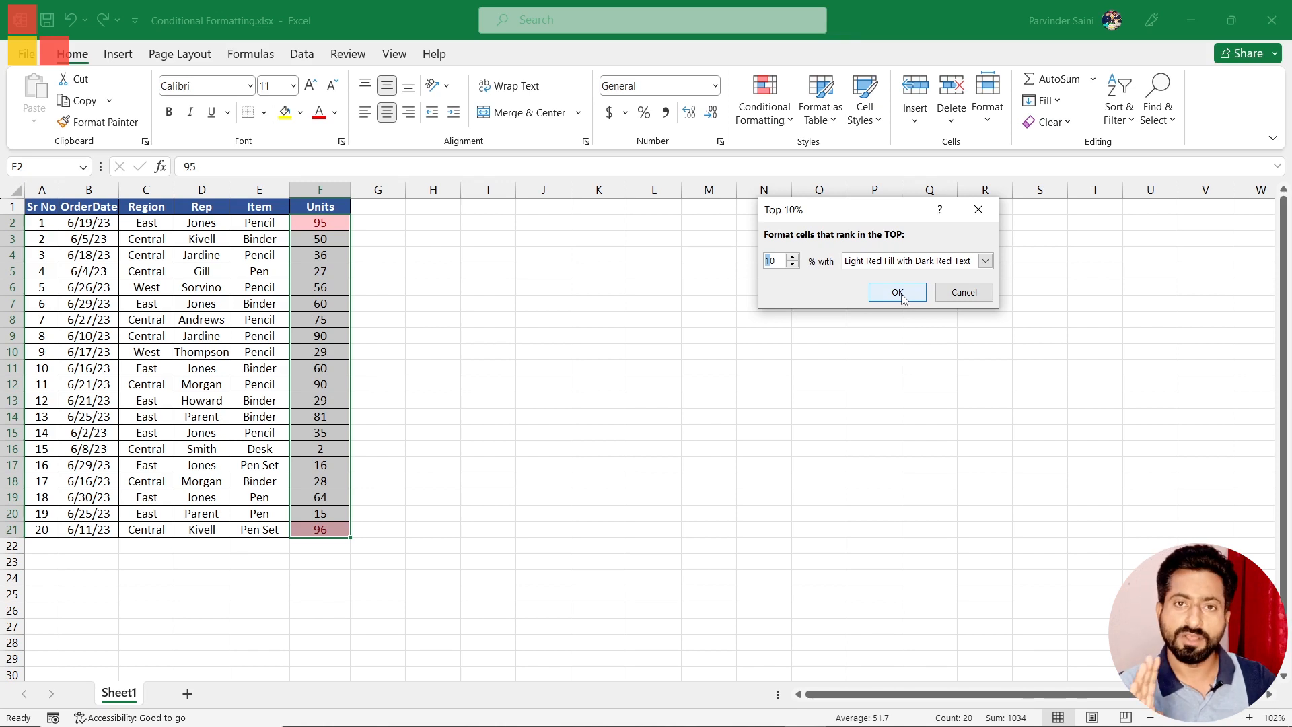
text(2)
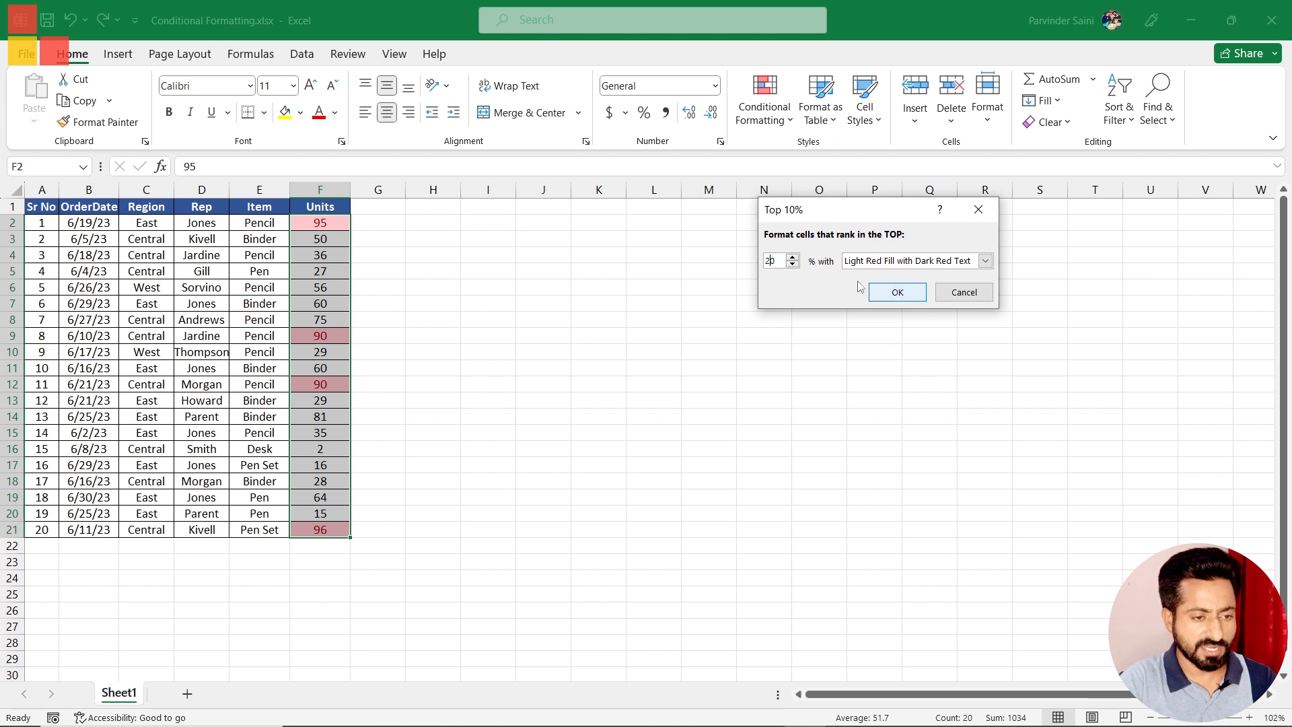
key(BackSpace)
text(3)
drag(771, 261, 762, 262)
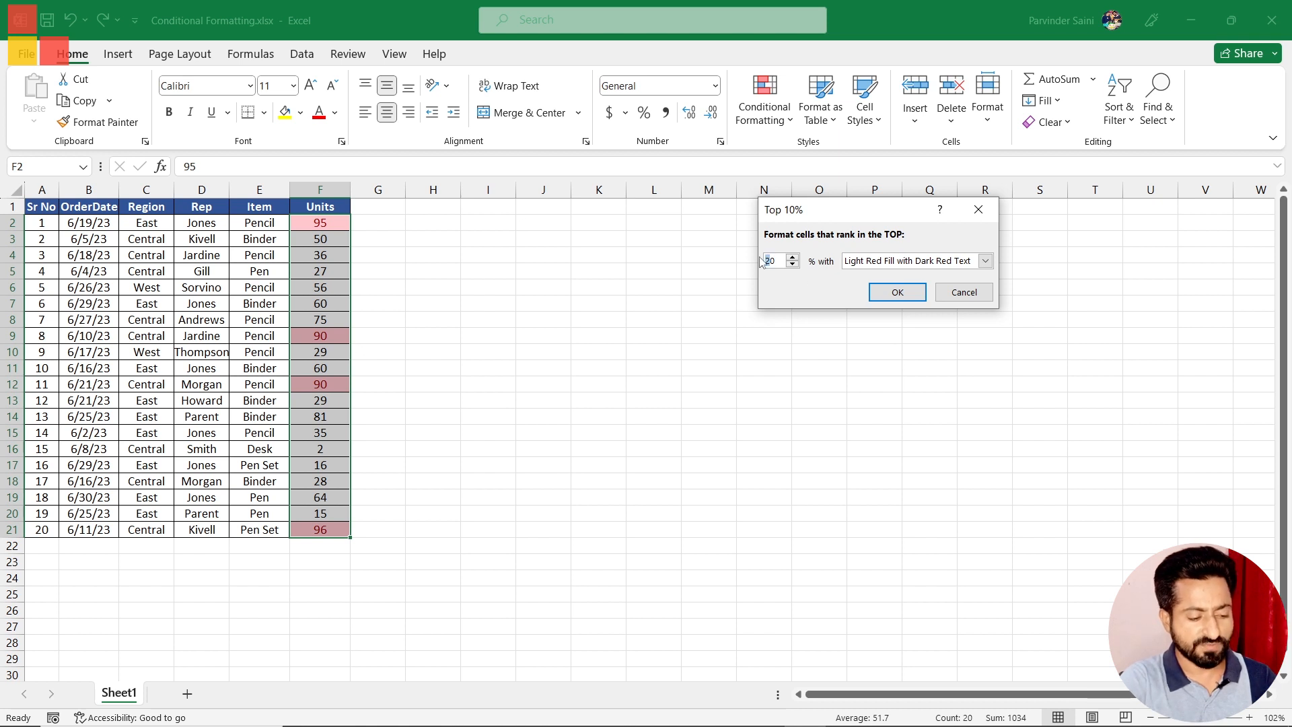
text(5)
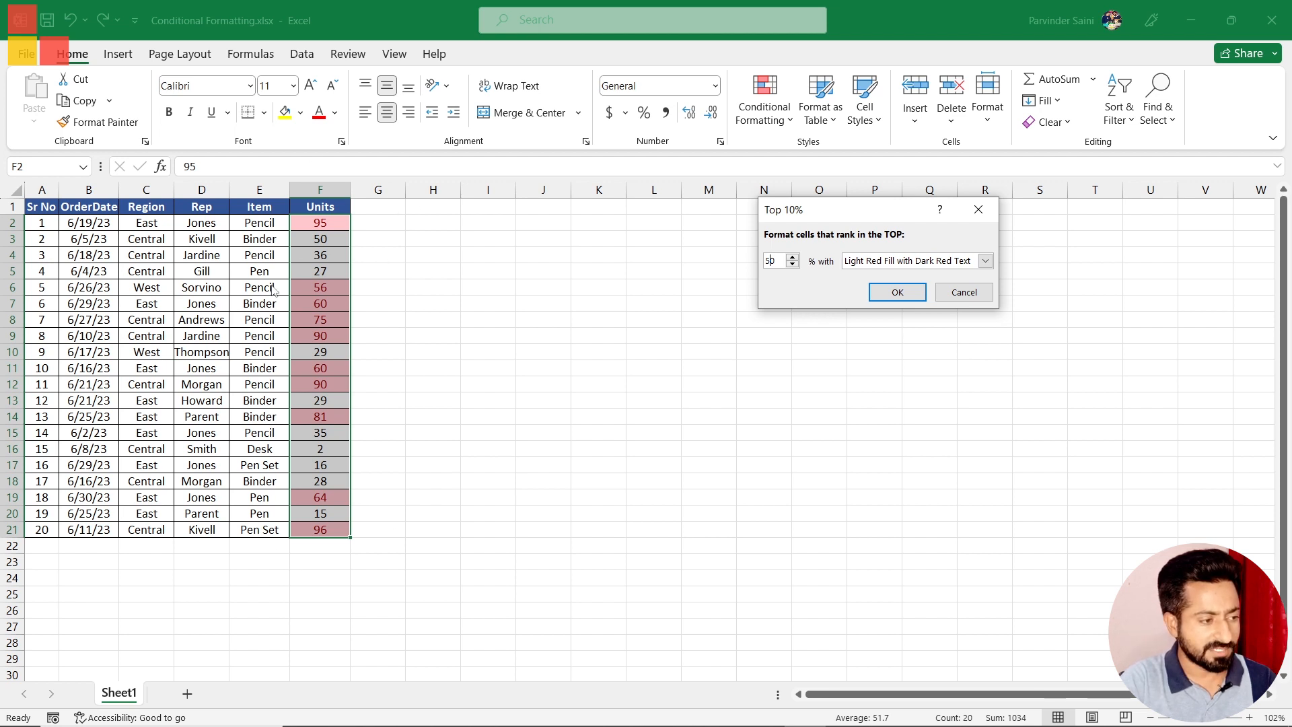
click(979, 300)
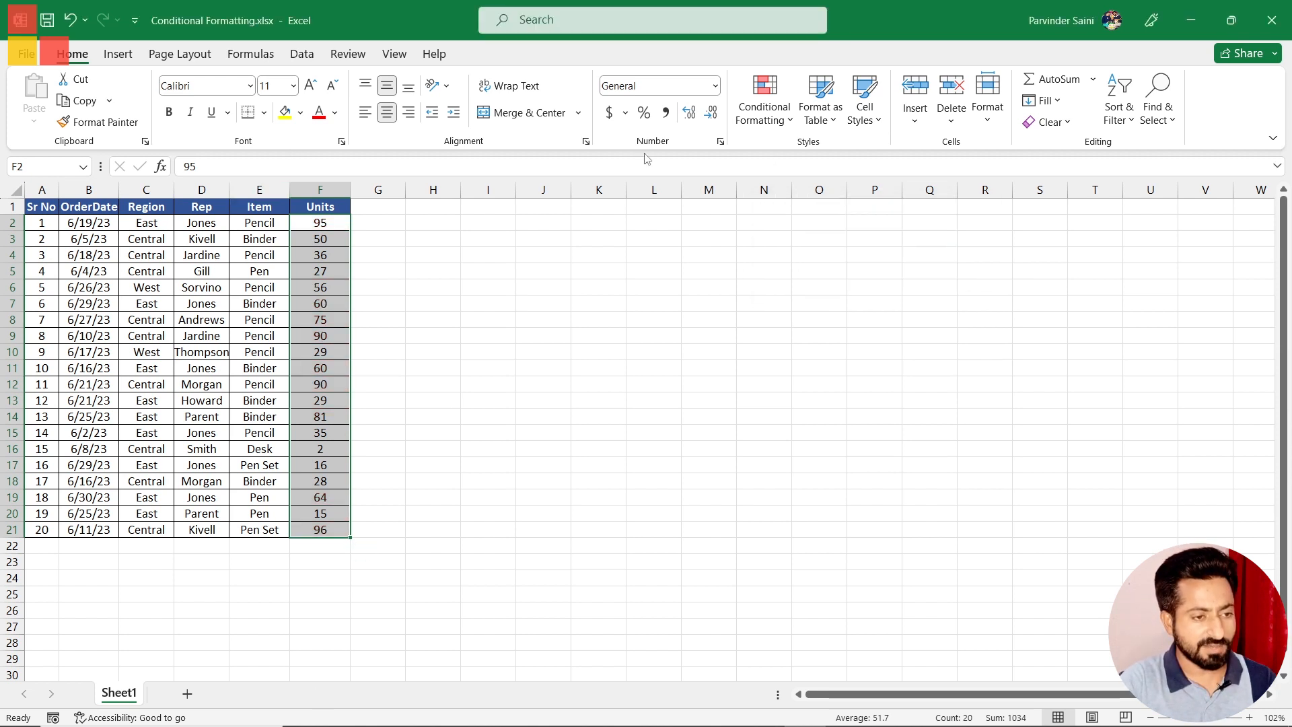
Preview a Bottom 10% rule on the Units values at 20% and 50% with light red fill, and discard the rule
click(780, 127)
mouse_move(802, 199)
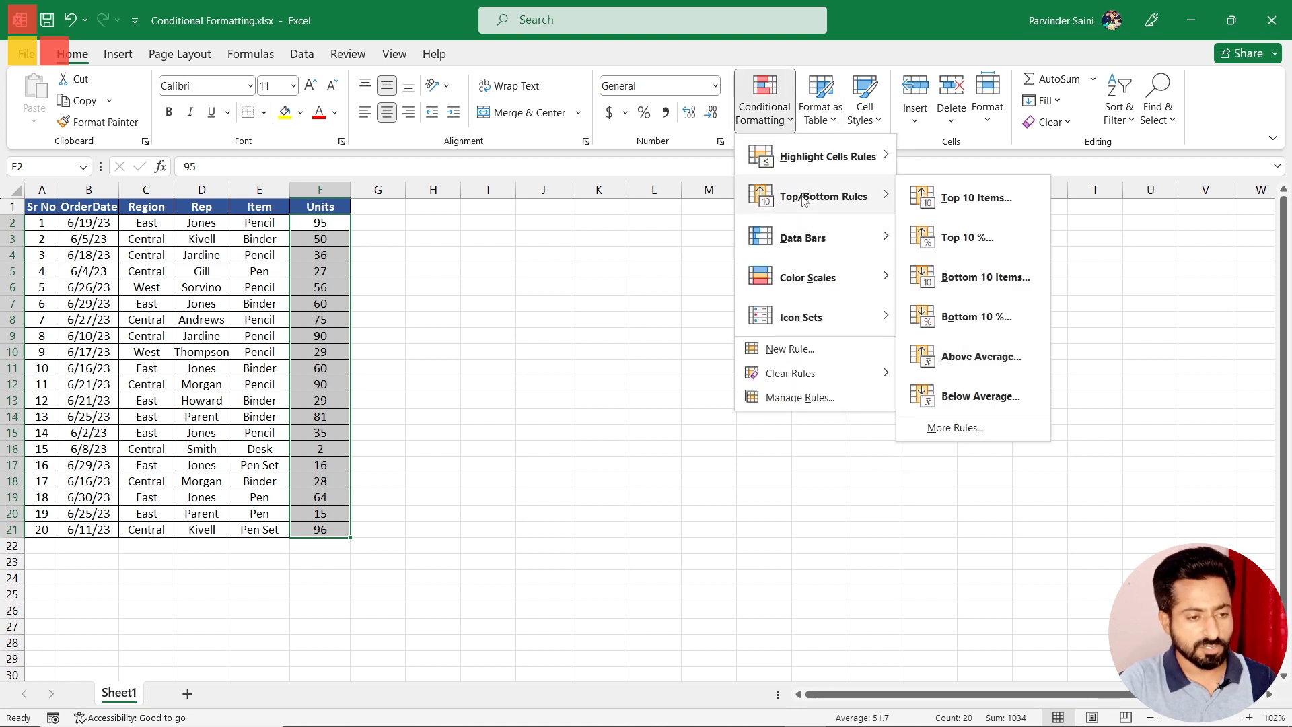
click(984, 323)
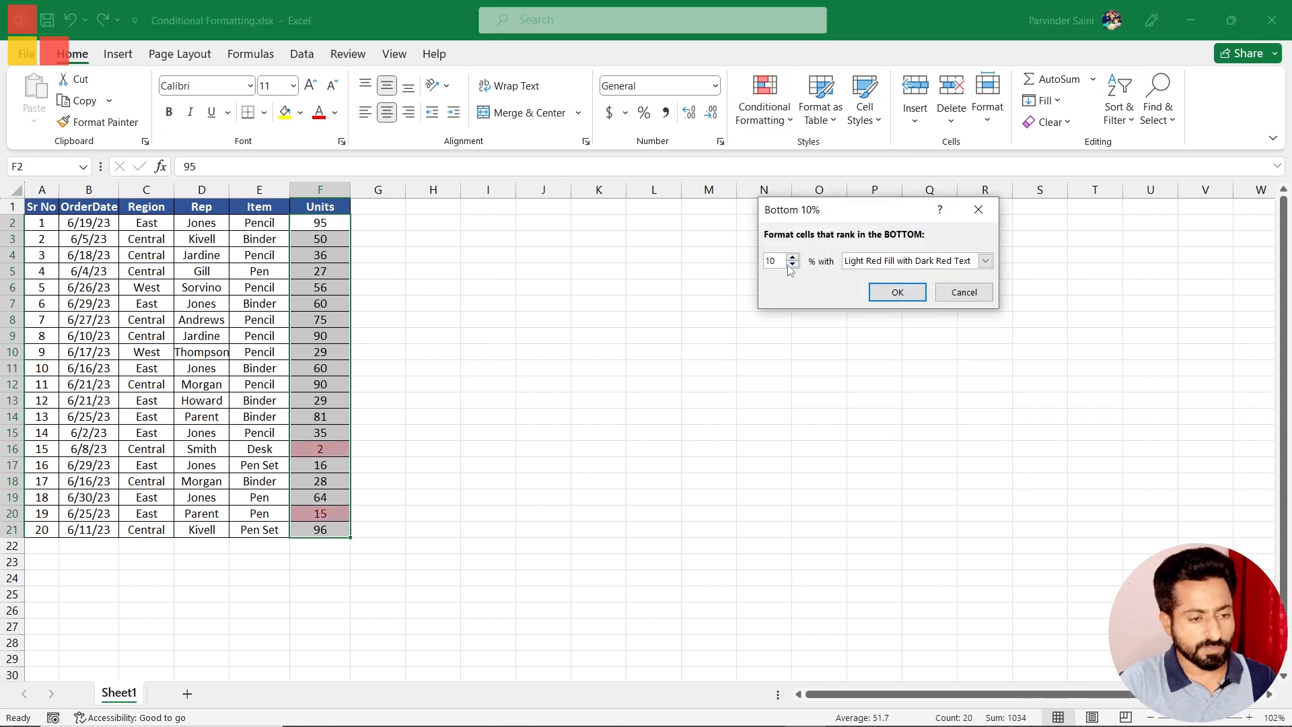
double_click(773, 262)
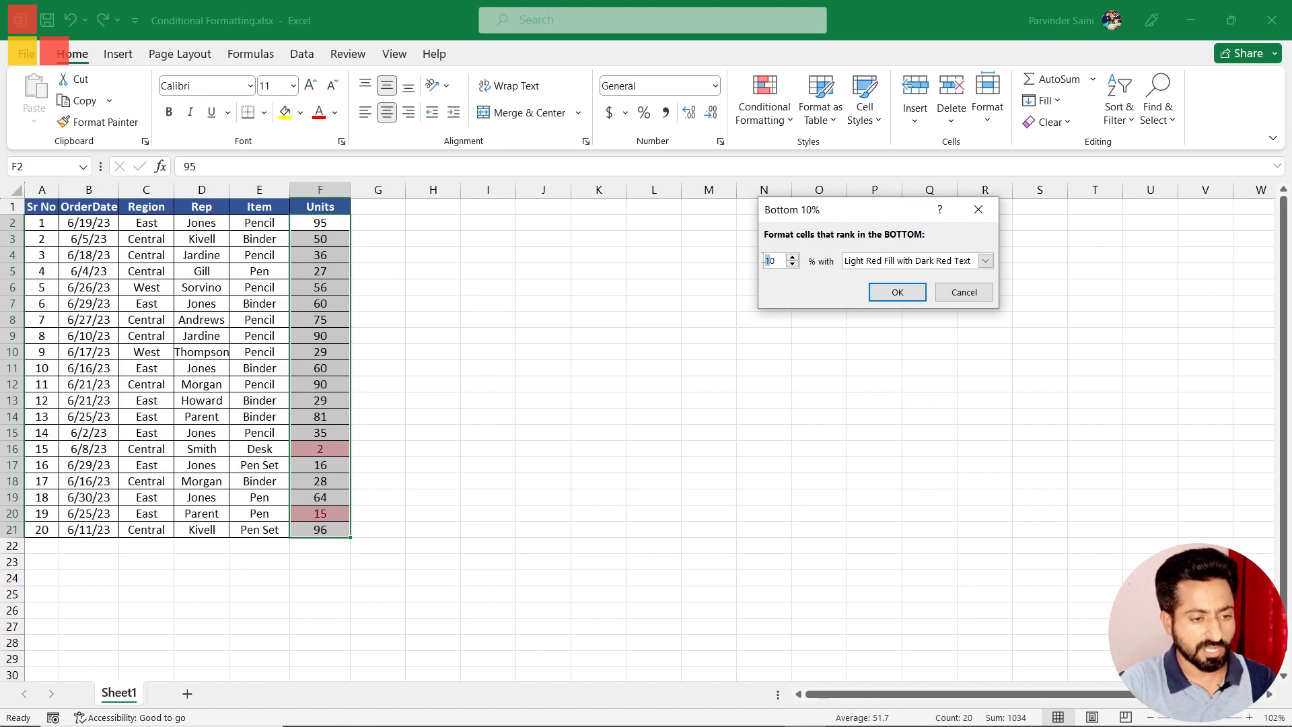
text(2)
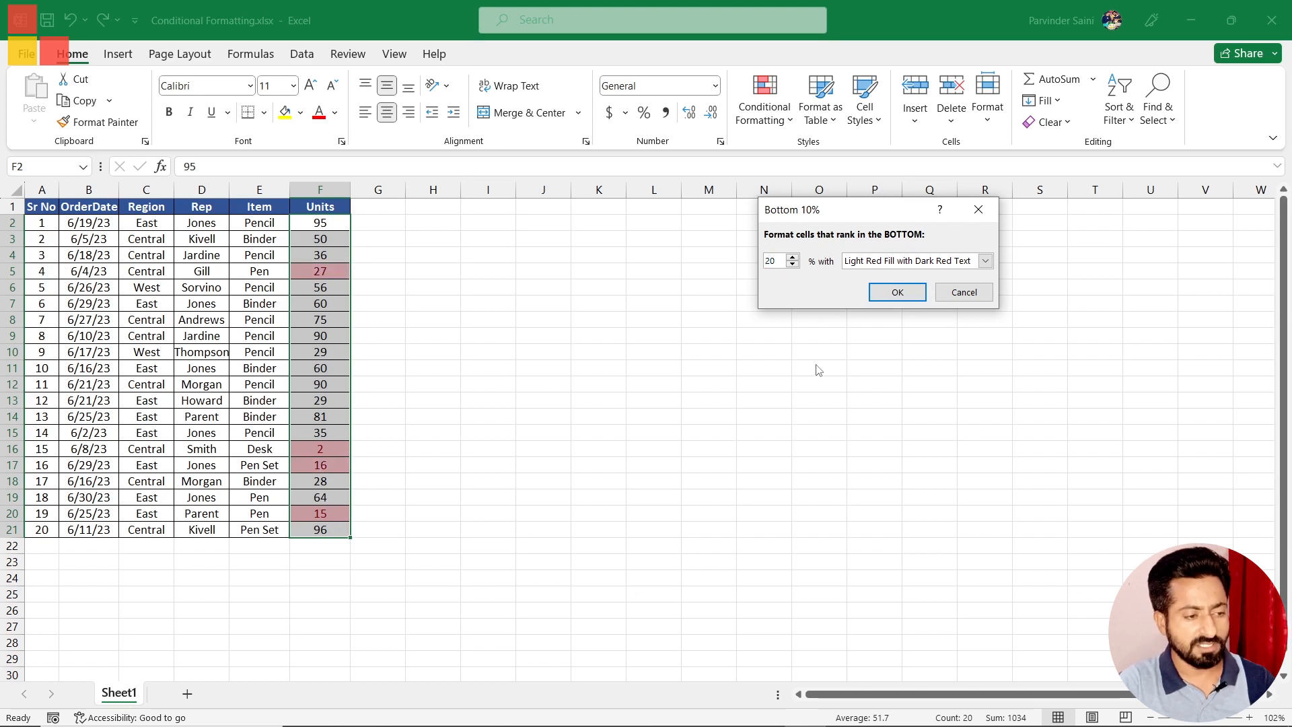
double_click(771, 261)
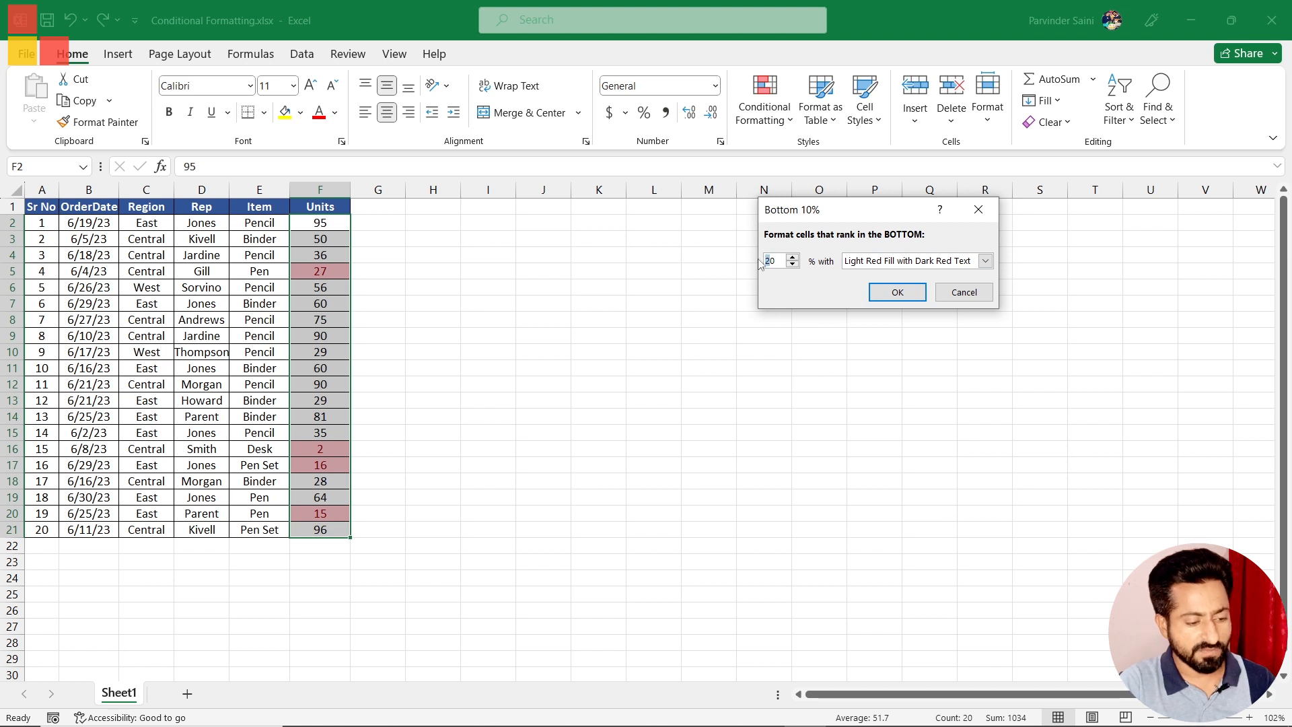
text(50)
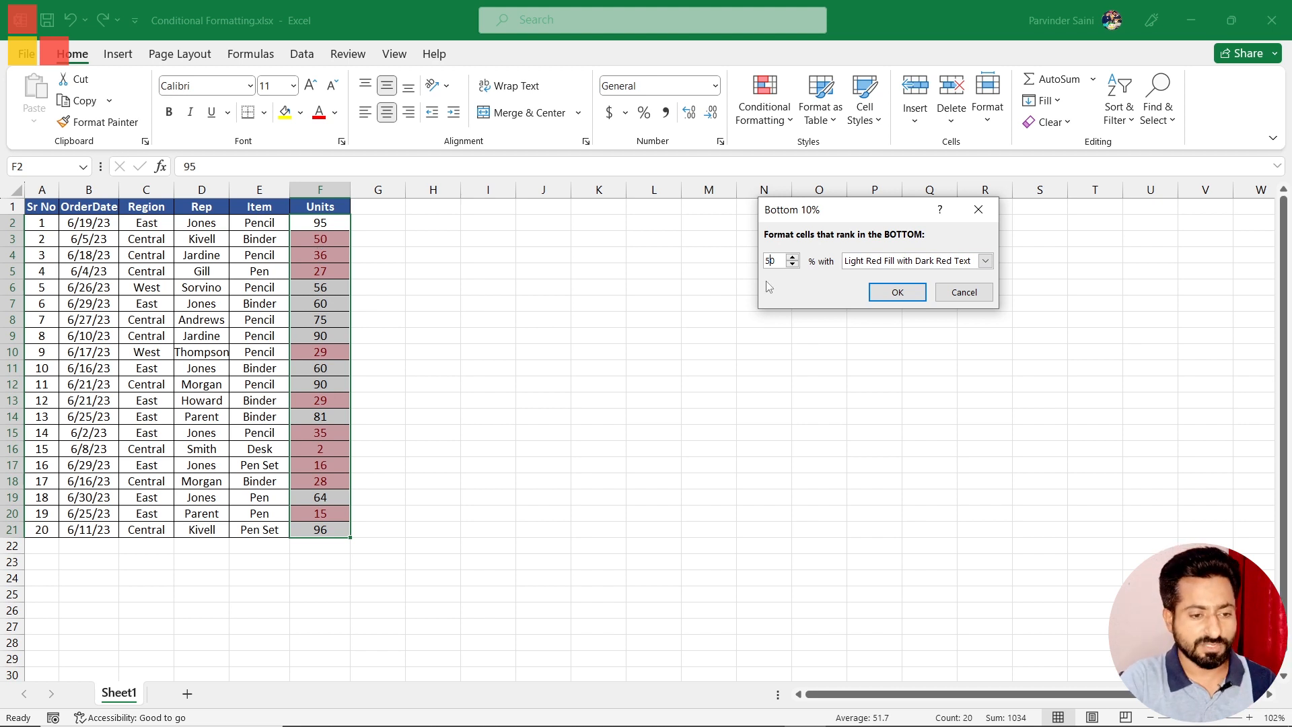
click(950, 295)
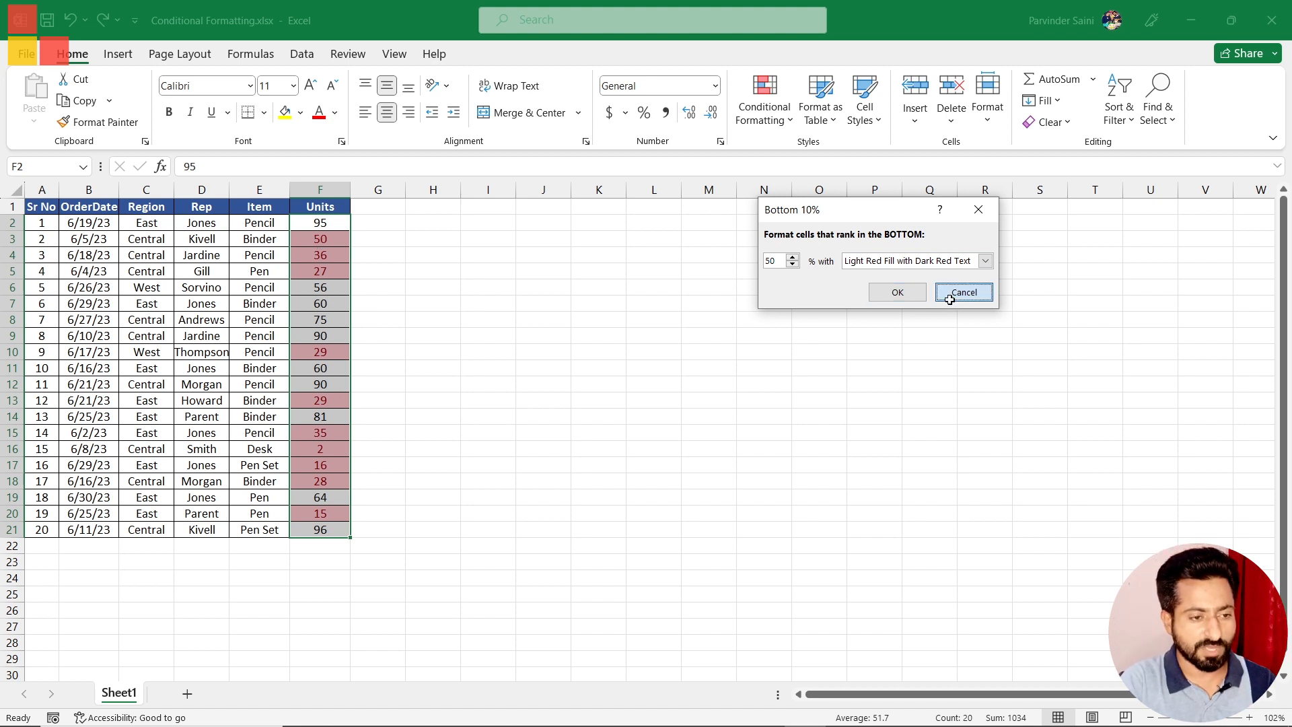
Apply solid-fill red data bars to the Units values in F2:F21
click(784, 126)
mouse_move(778, 242)
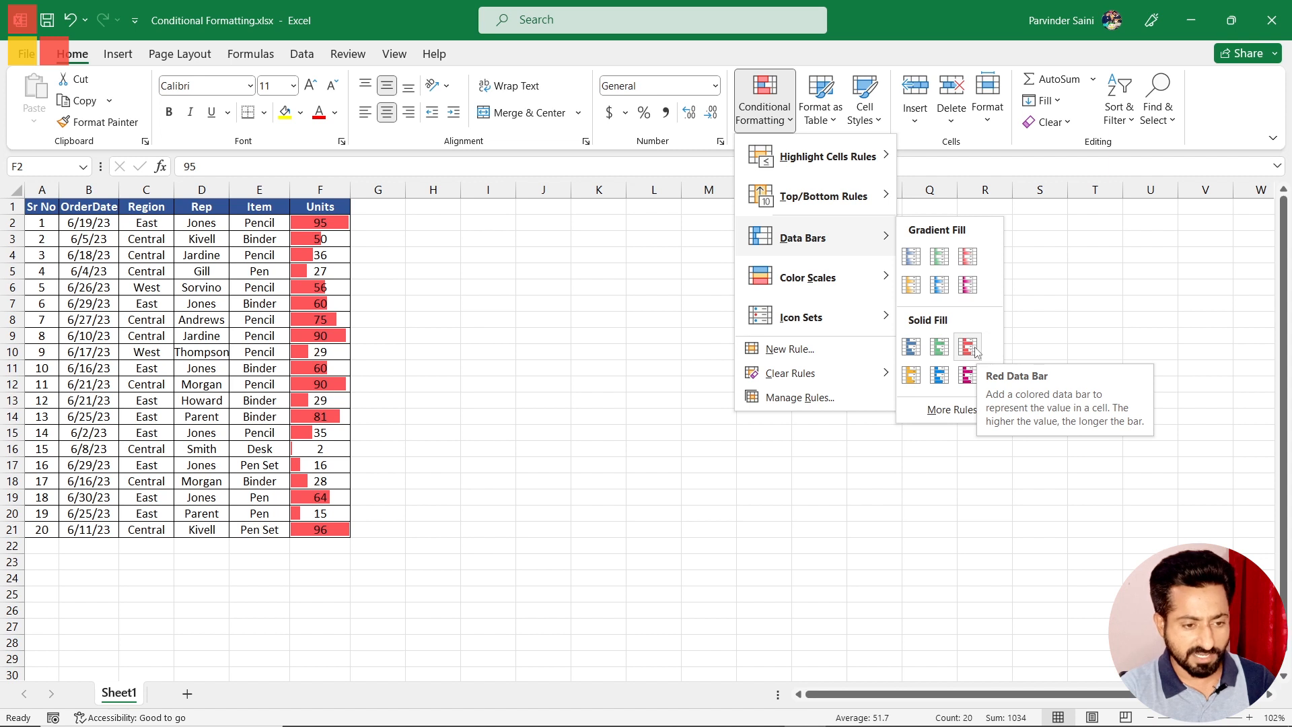
click(967, 345)
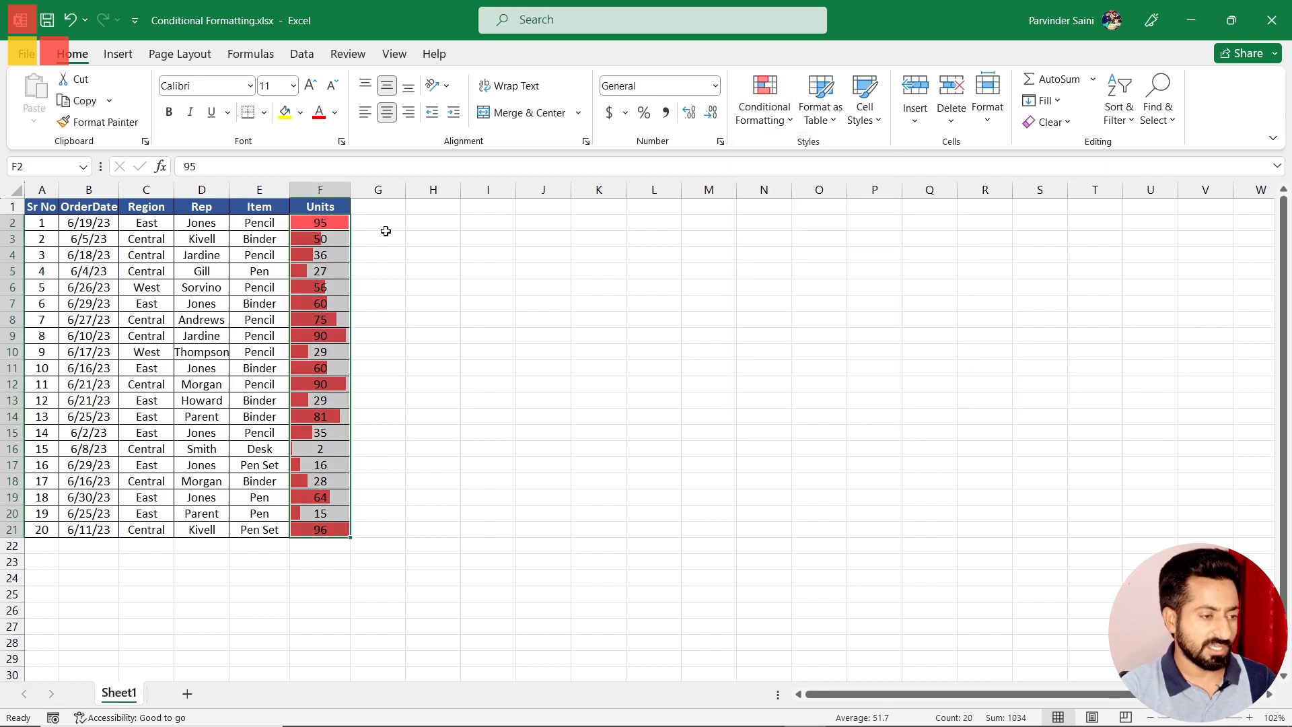
click(391, 268)
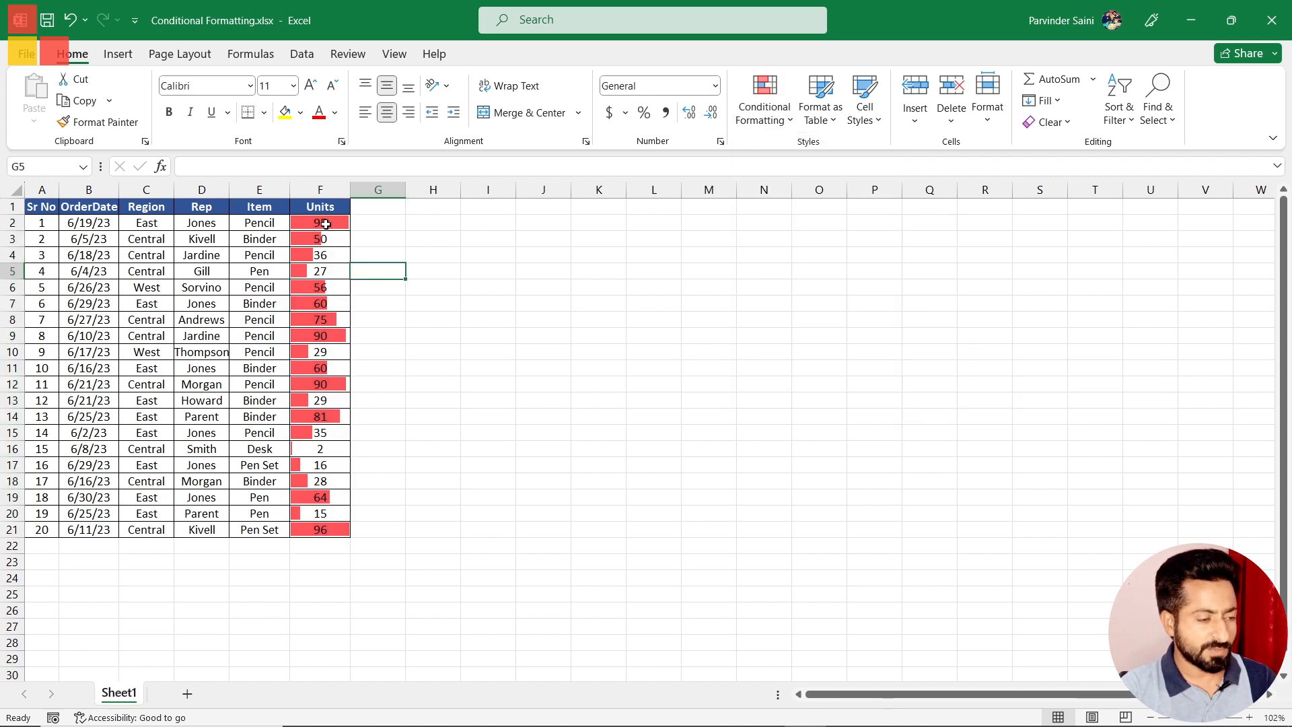
Compare the data bars of individual Units cells, widen the Units column for a clearer view, and undo the widening
click(330, 528)
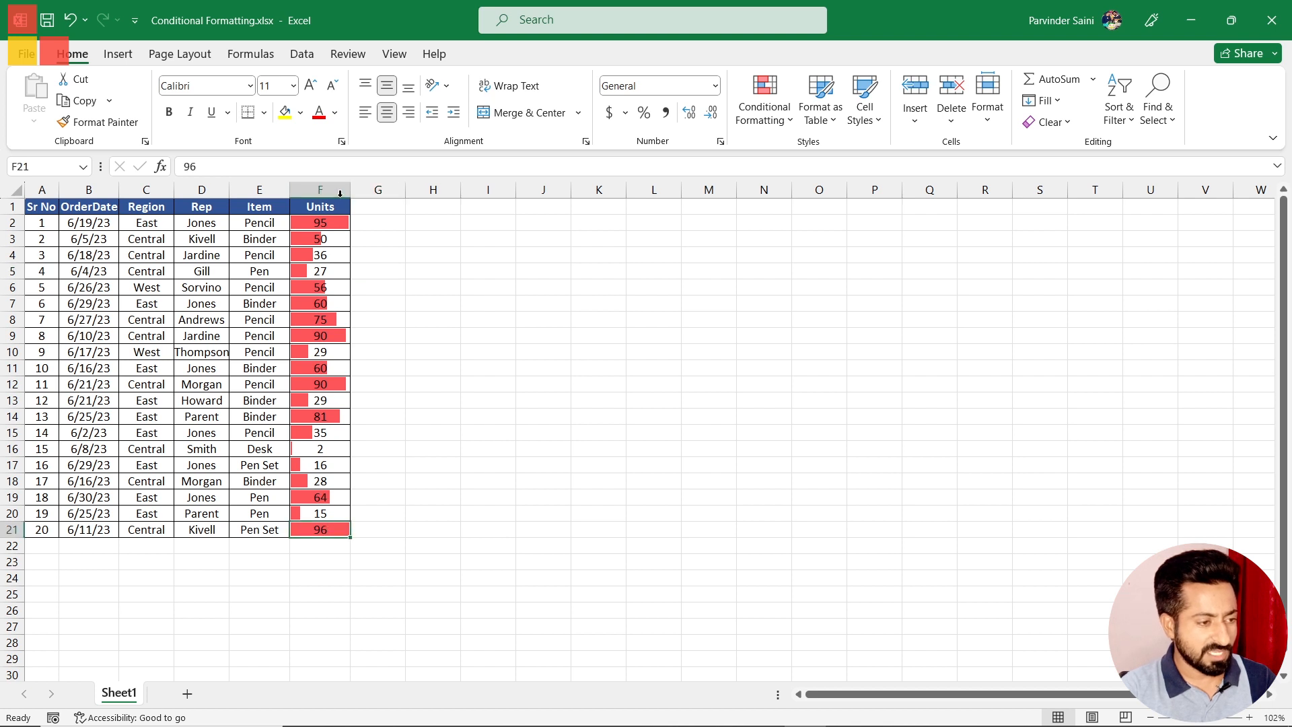
click(333, 225)
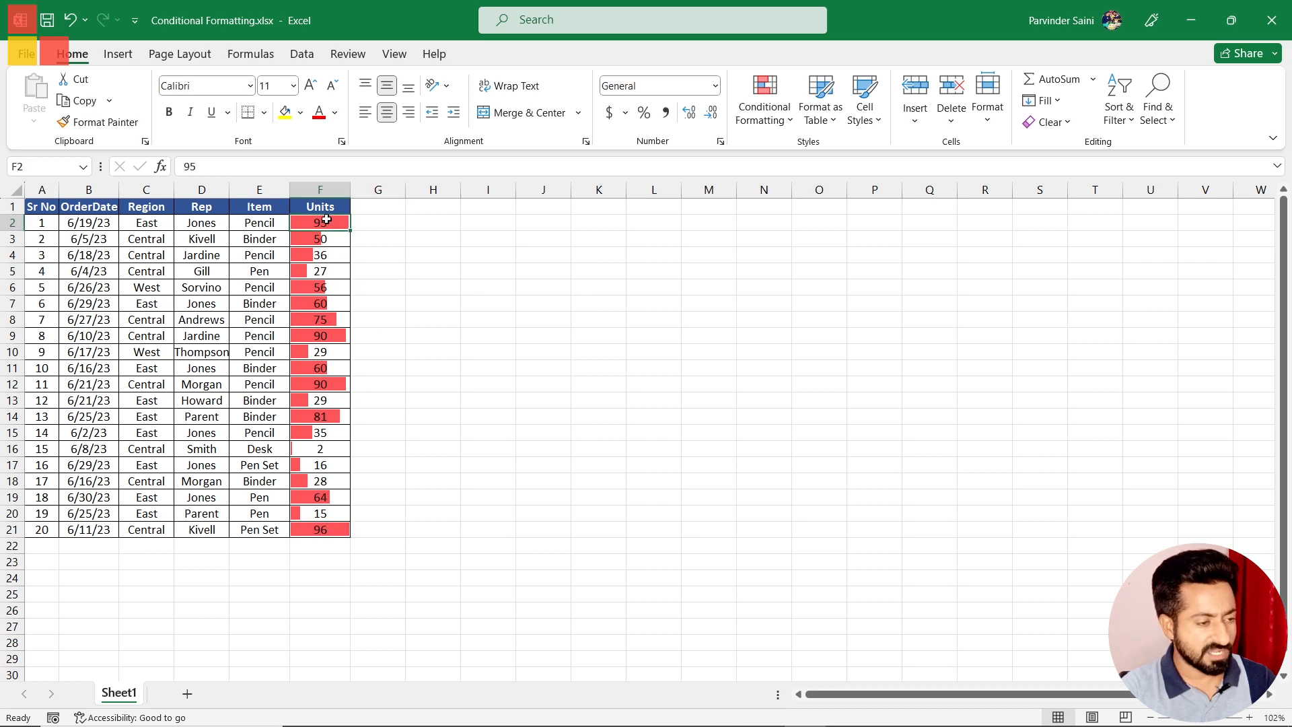
click(319, 239)
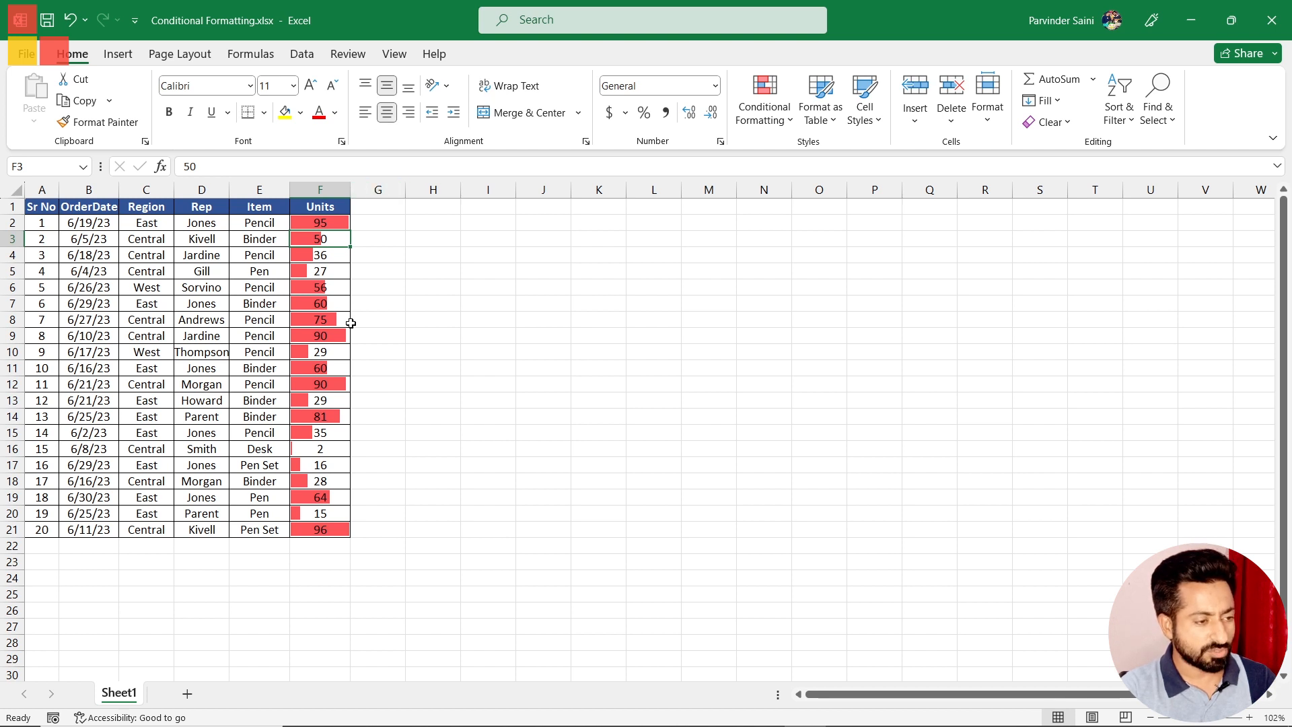
drag(354, 183, 498, 202)
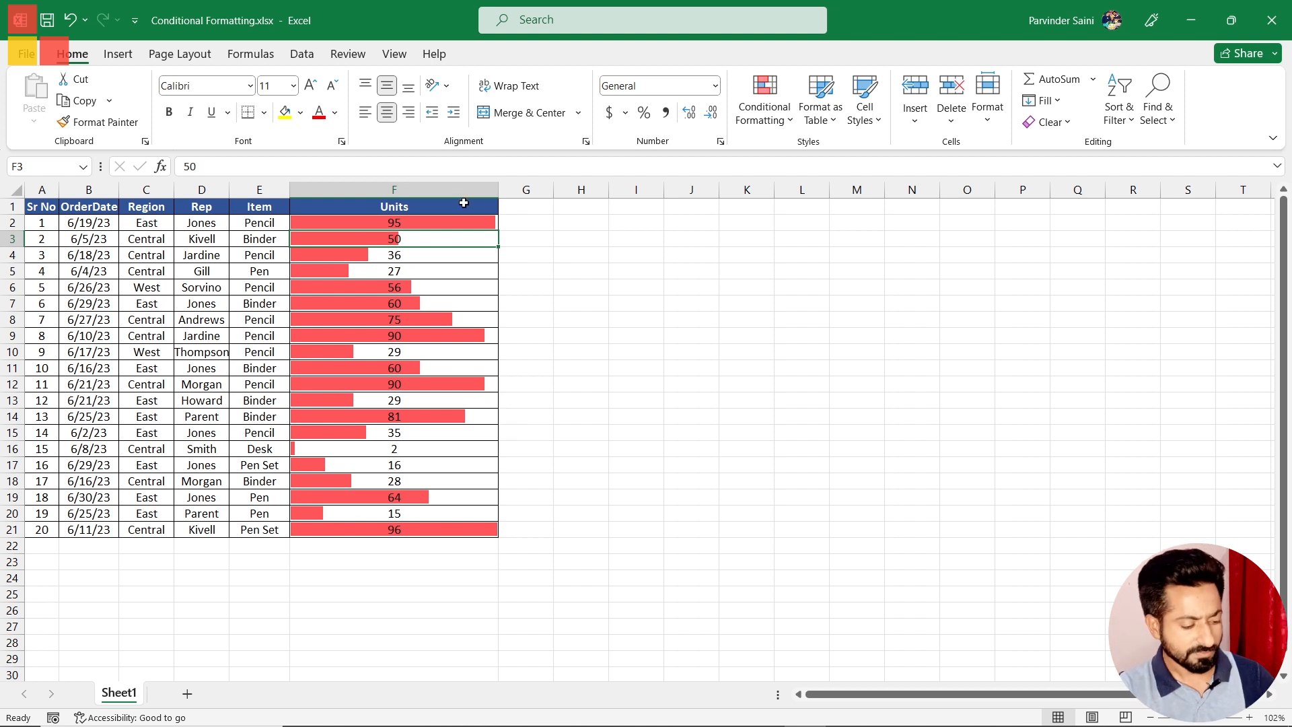
key(ctrl+z)
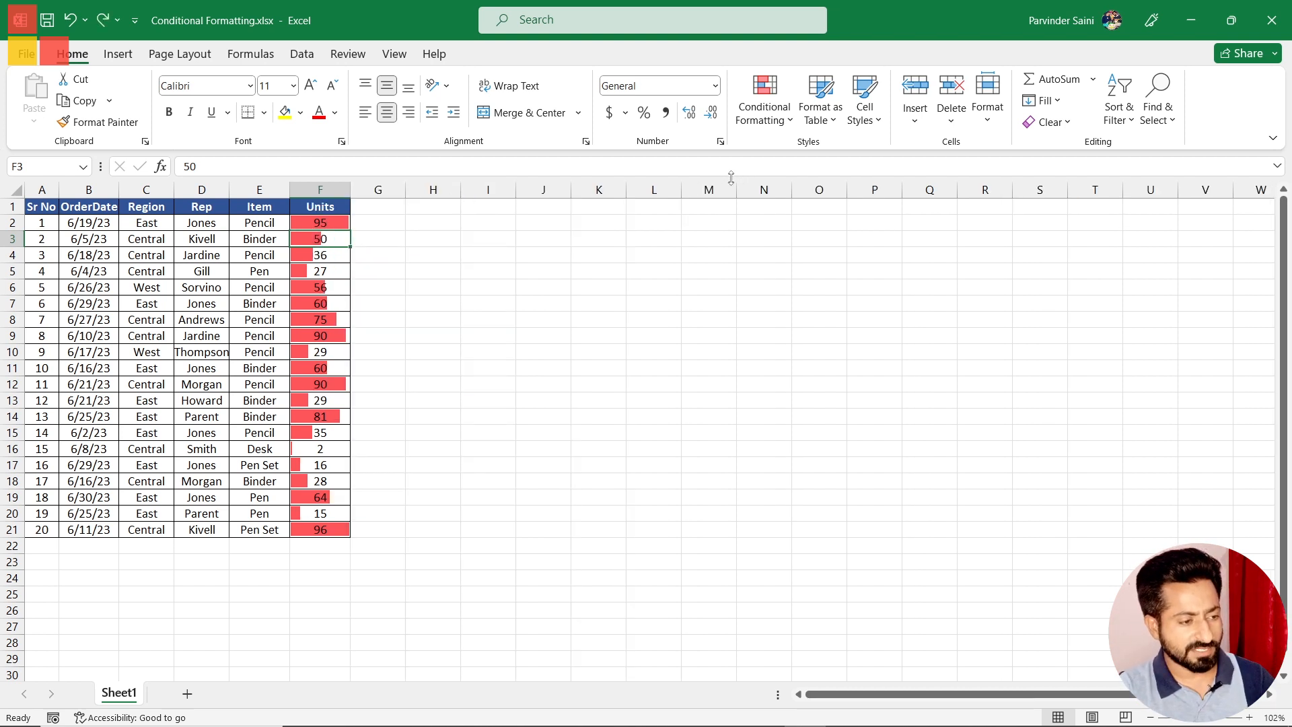
Change the data bars on the Units values in F2:F21 to the magenta gradient fill
drag(336, 227, 328, 531)
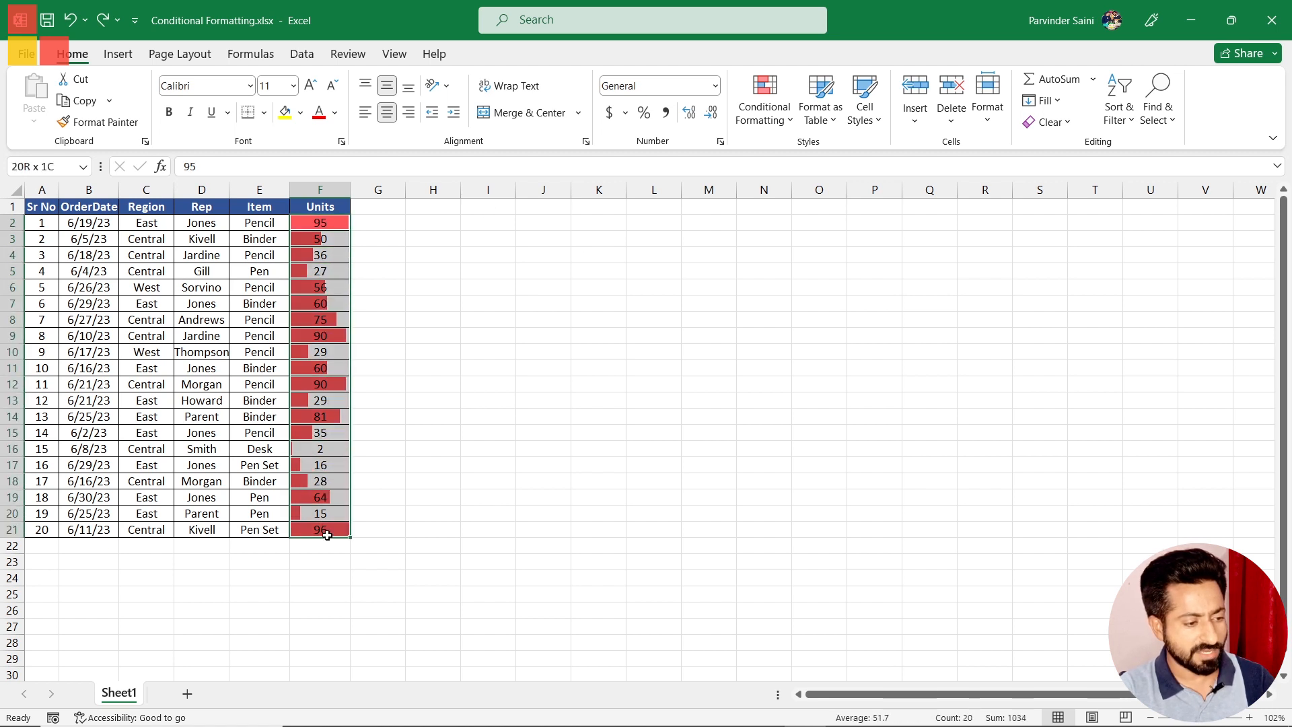
click(782, 115)
mouse_move(855, 236)
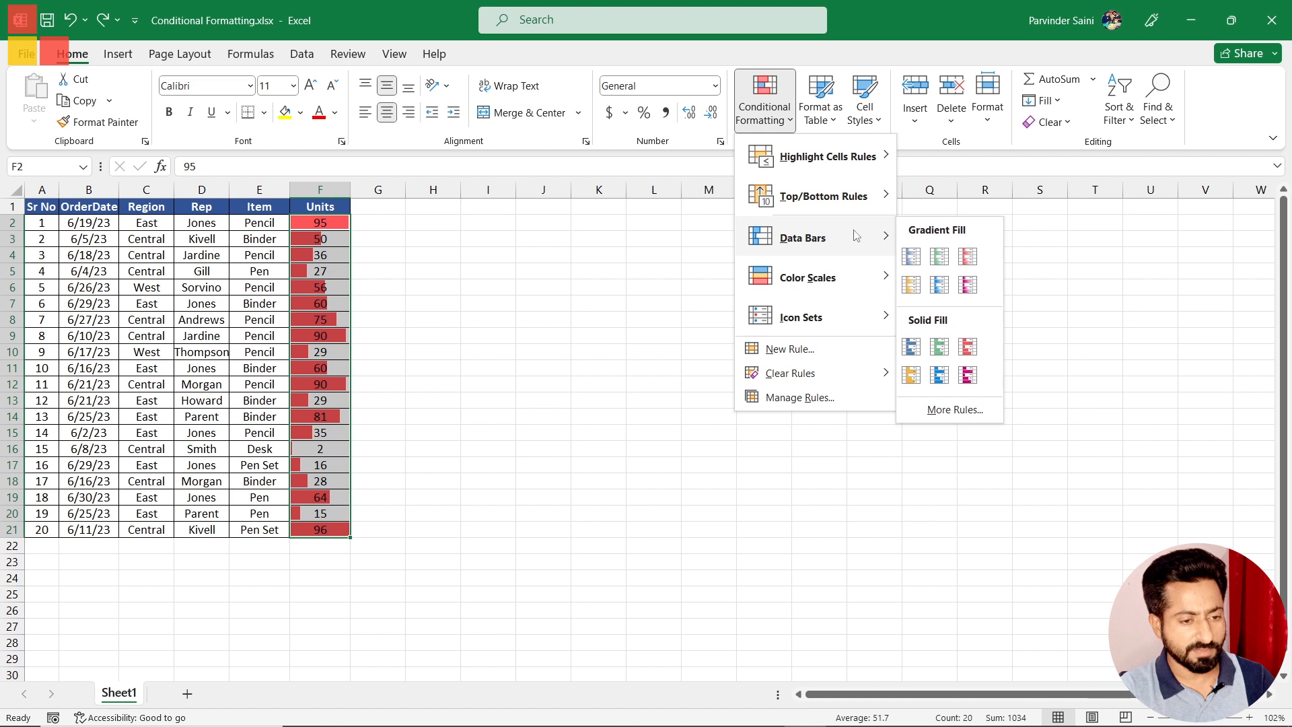
click(966, 294)
click(464, 433)
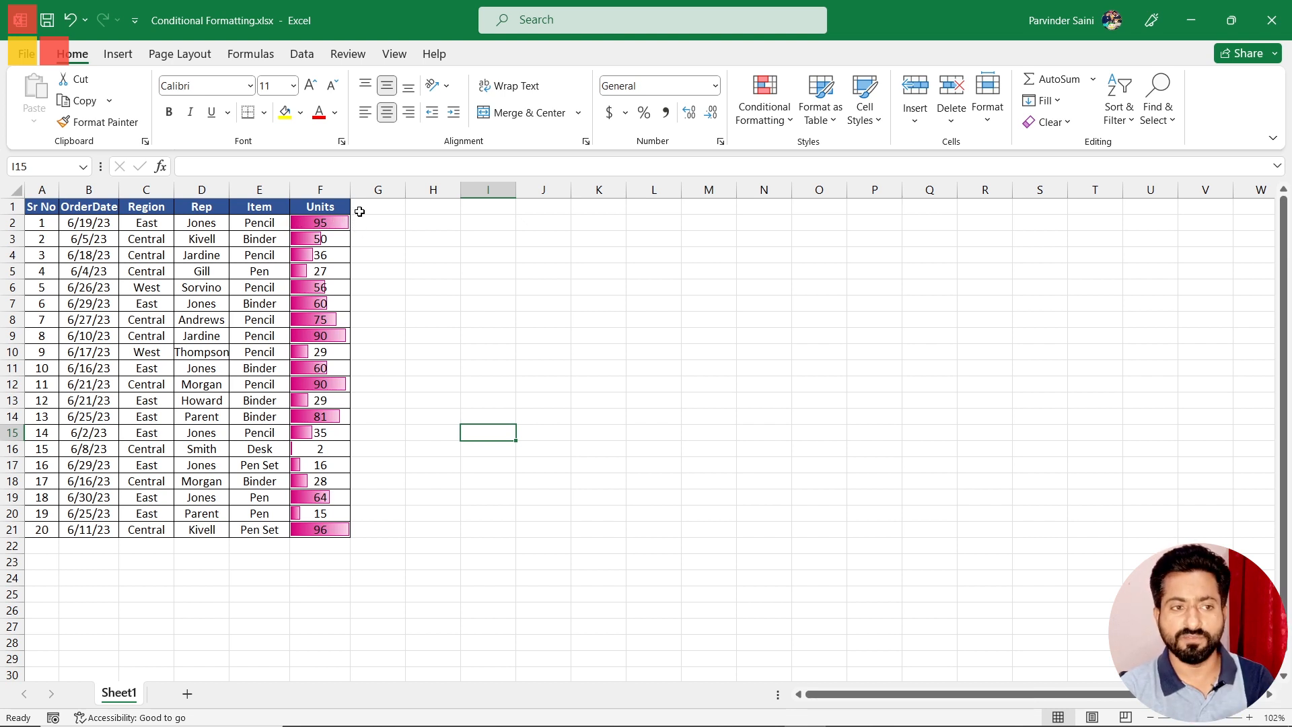
Create a custom data bar rule for F2:F21 with a solid dark orange fill and no border
drag(329, 225, 329, 529)
click(764, 108)
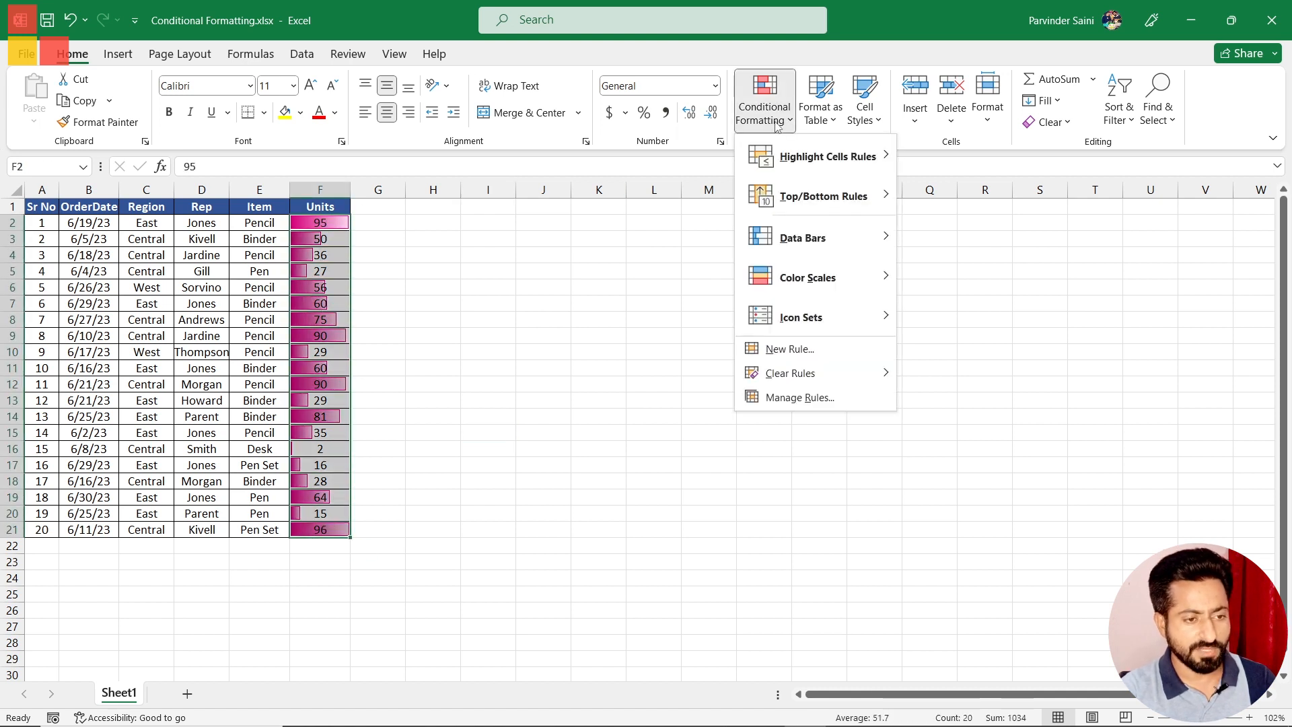
mouse_move(779, 242)
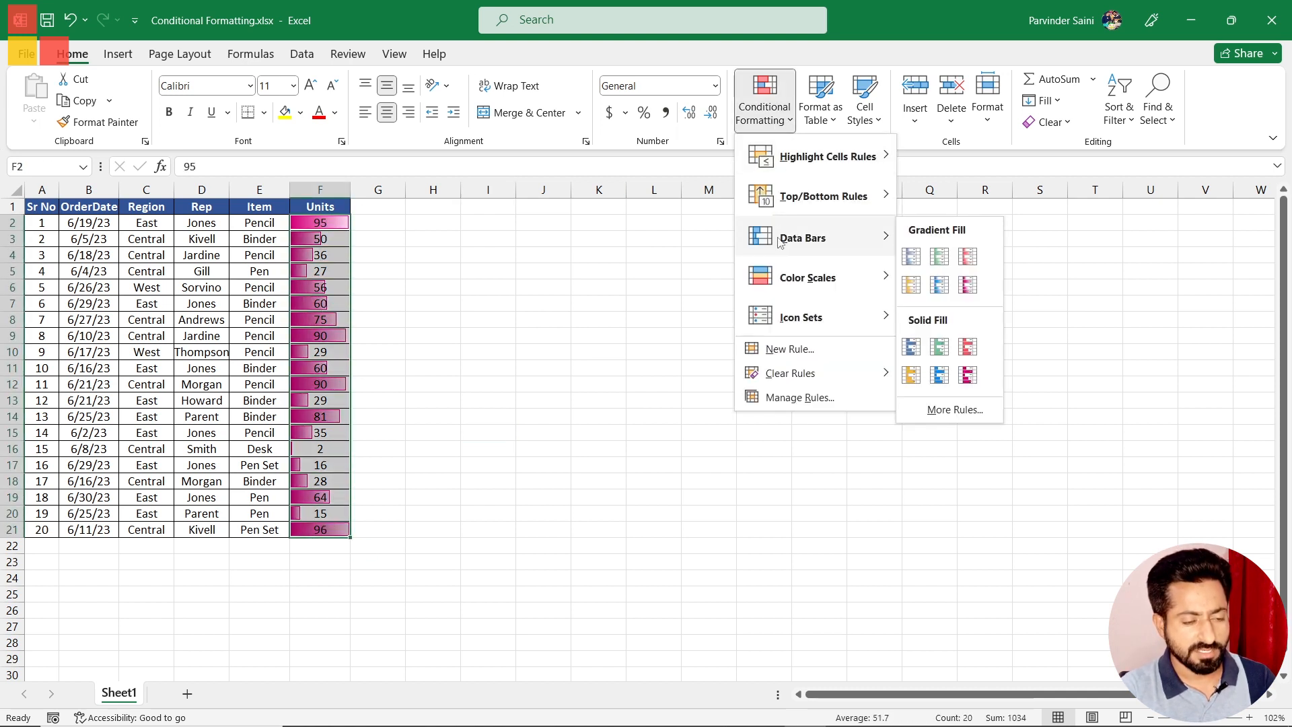
click(948, 410)
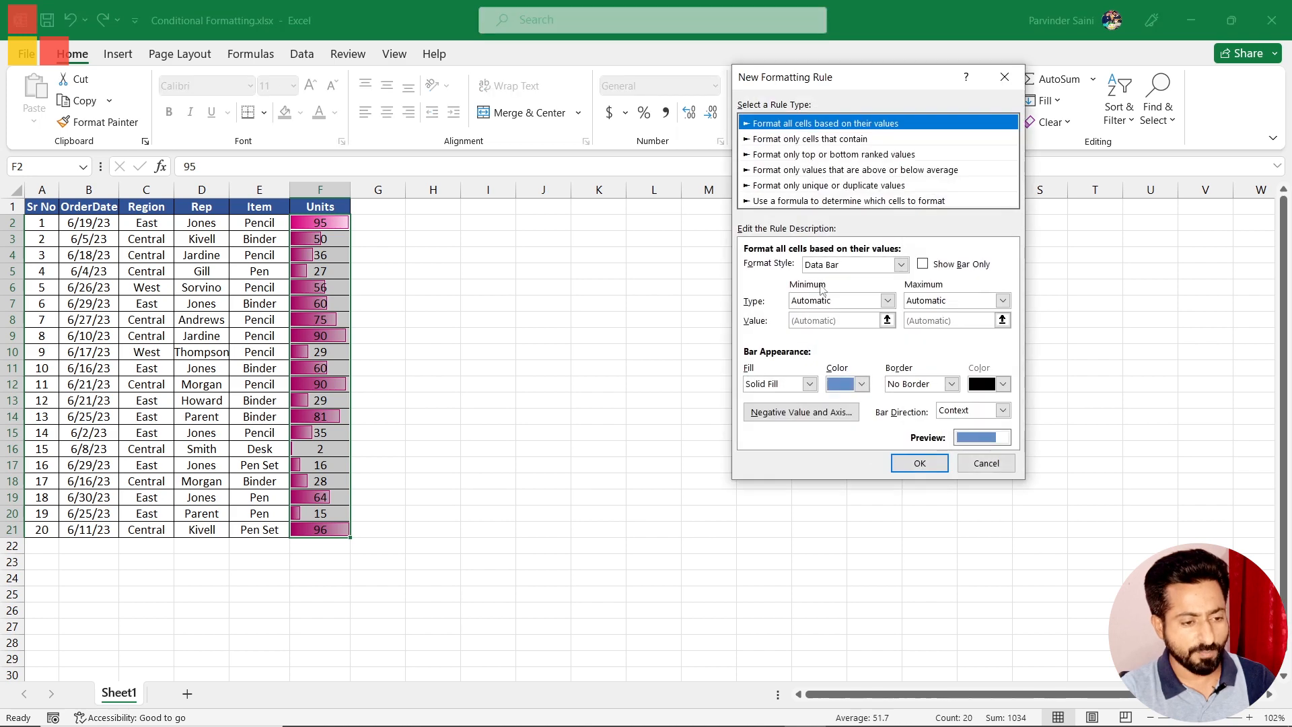
click(861, 383)
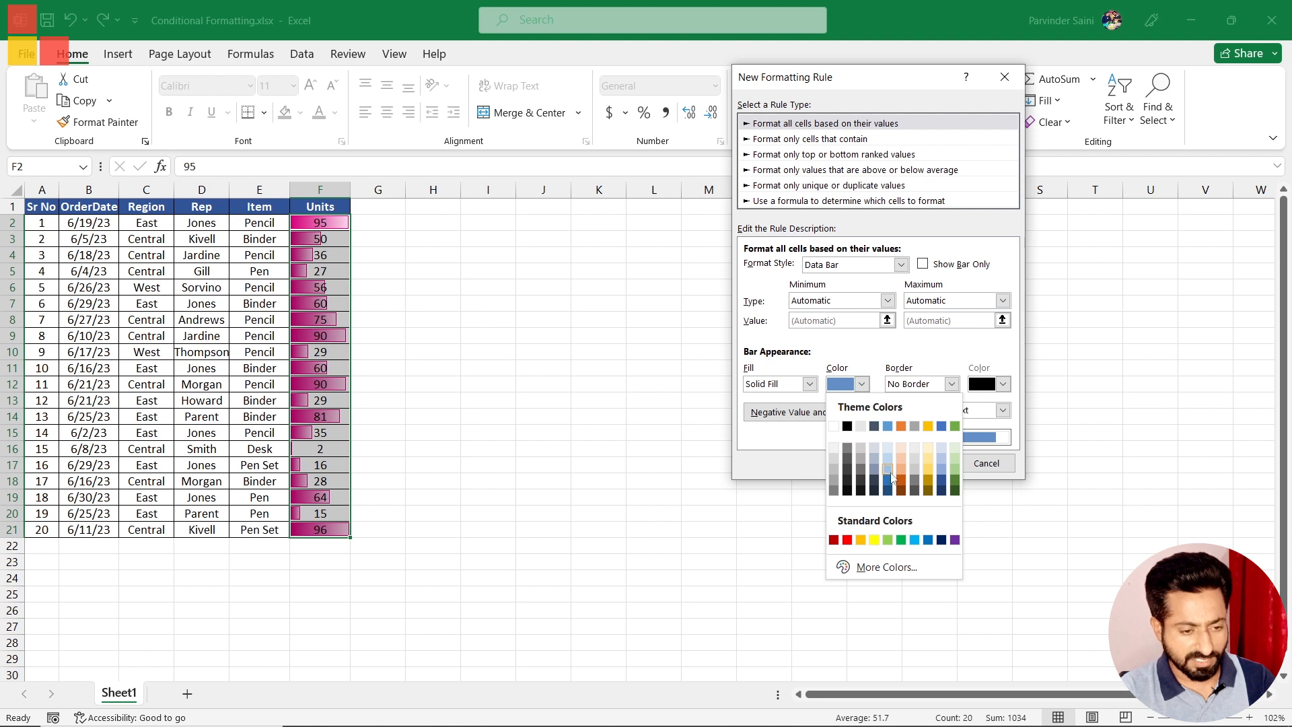
click(901, 480)
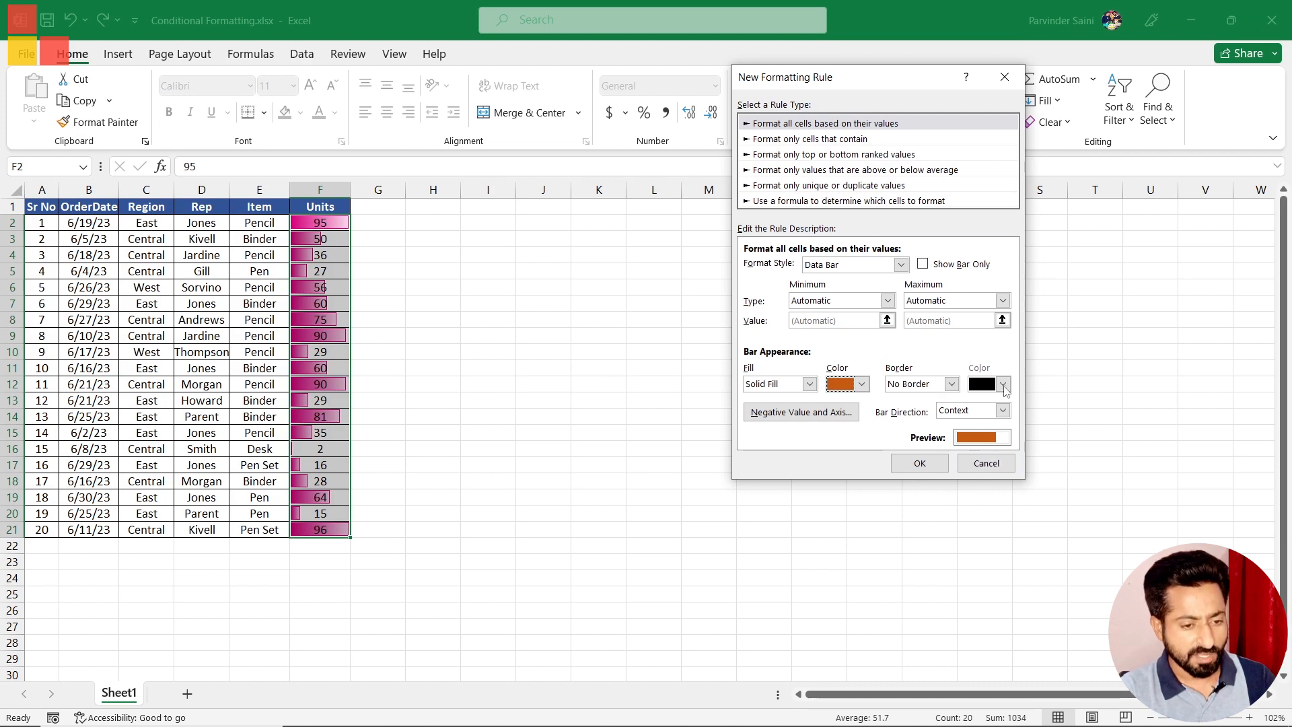
click(919, 463)
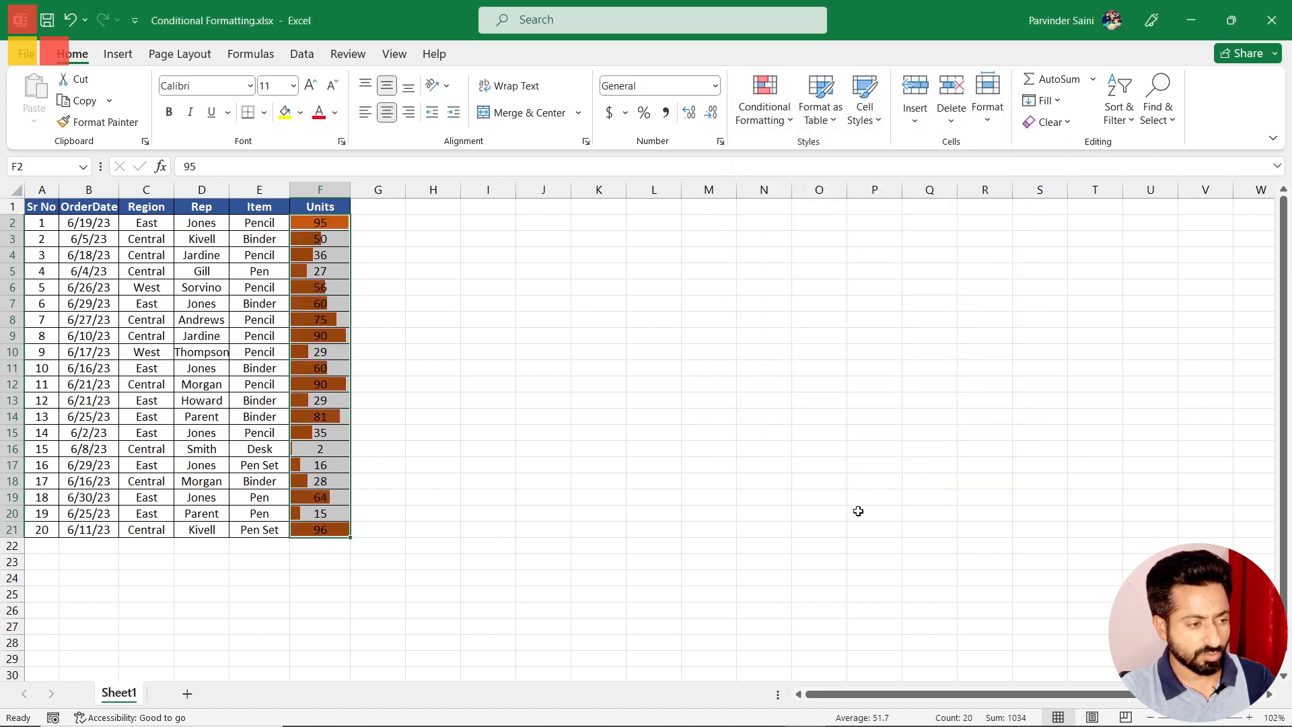
click(432, 433)
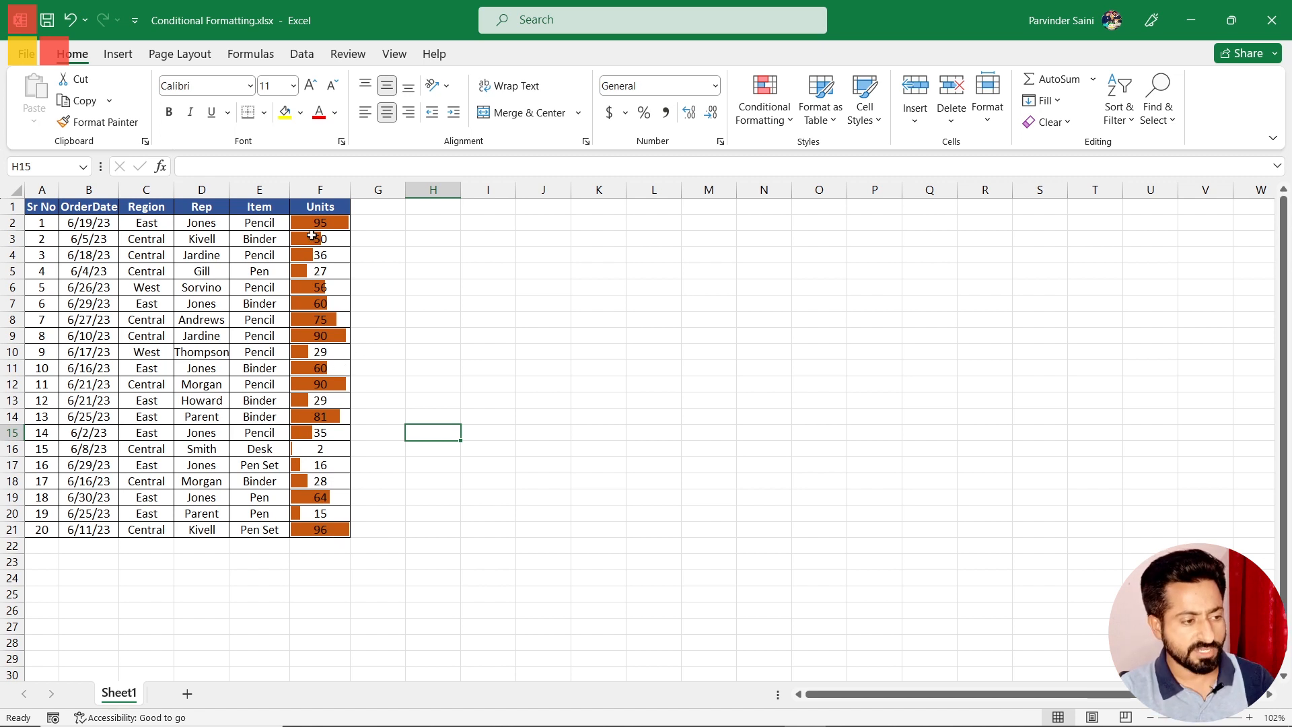
Create a custom data bar rule for F2:F21 with a dark orange gradient fill and no border
drag(314, 218, 334, 528)
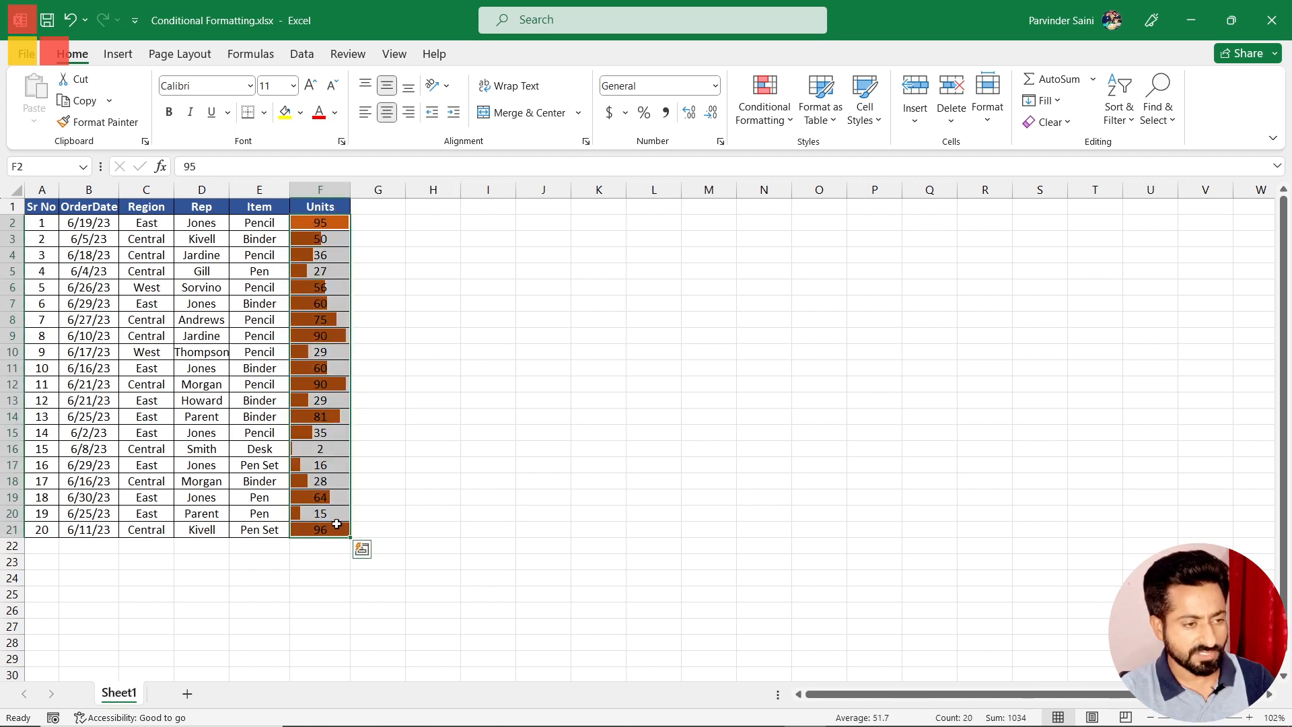
click(763, 111)
mouse_move(828, 237)
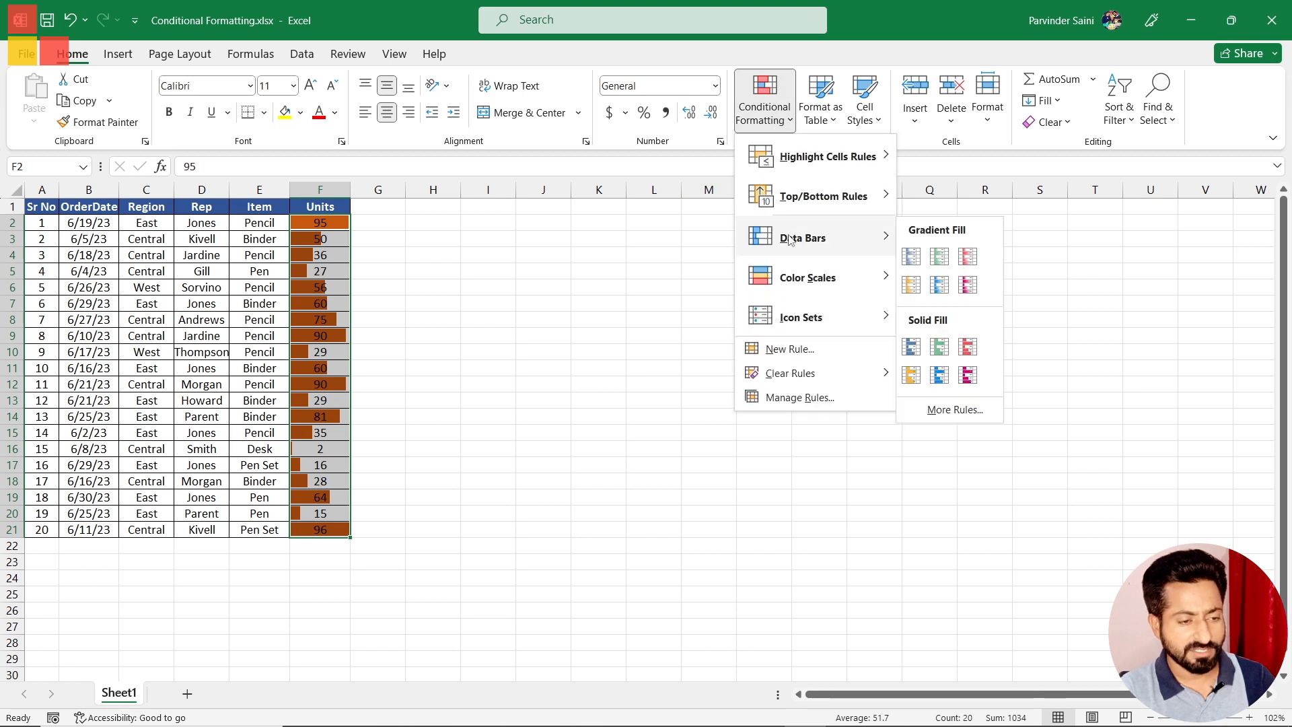
click(949, 409)
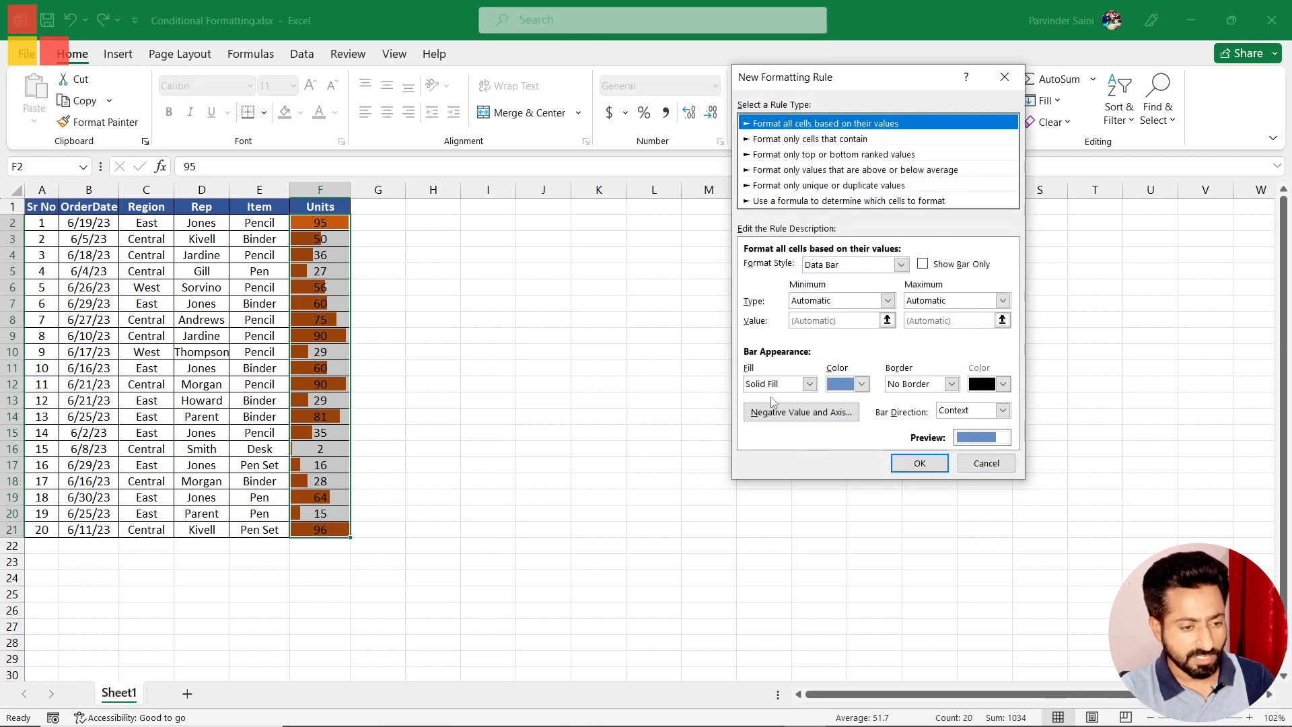
click(809, 384)
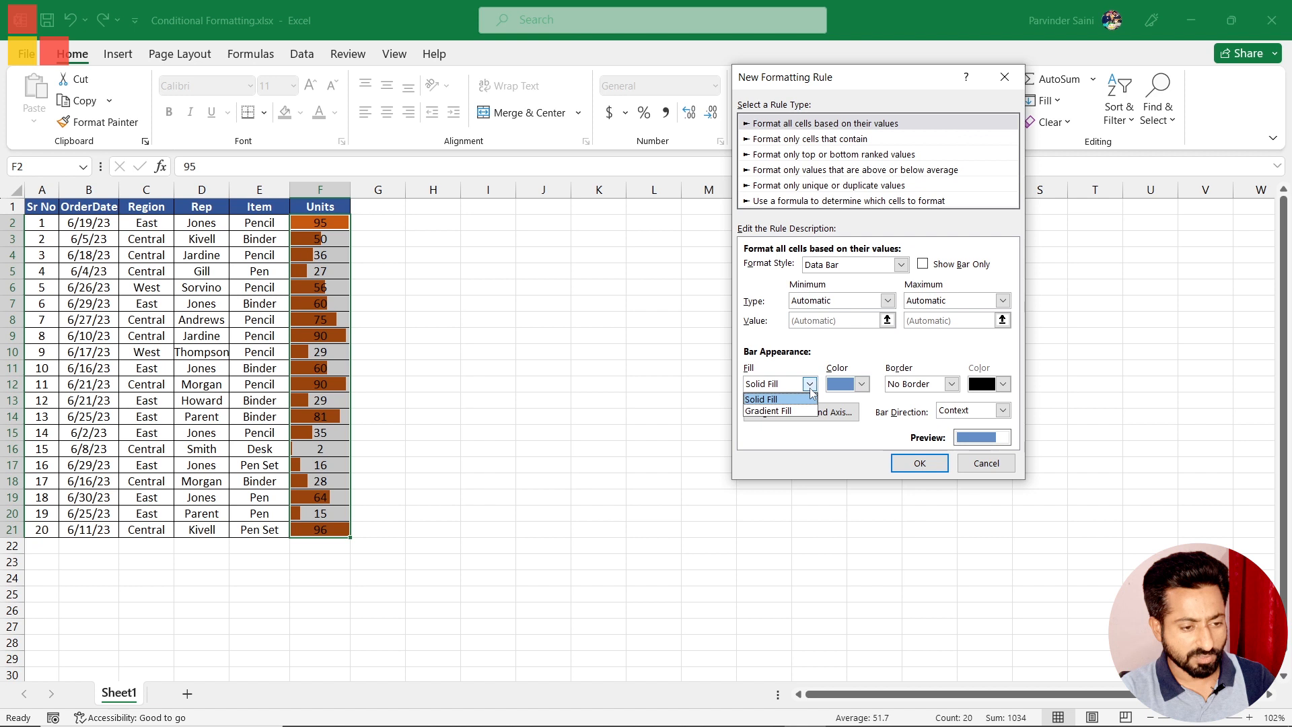
click(798, 412)
click(862, 384)
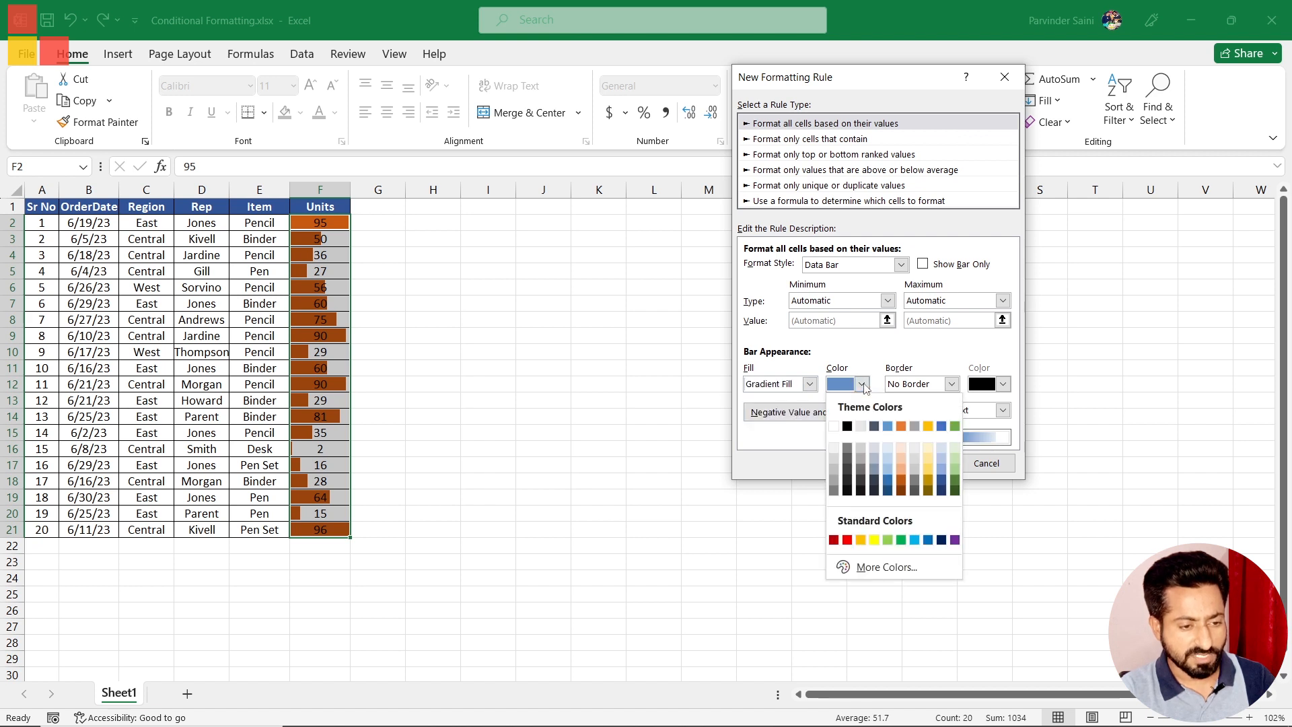
click(900, 479)
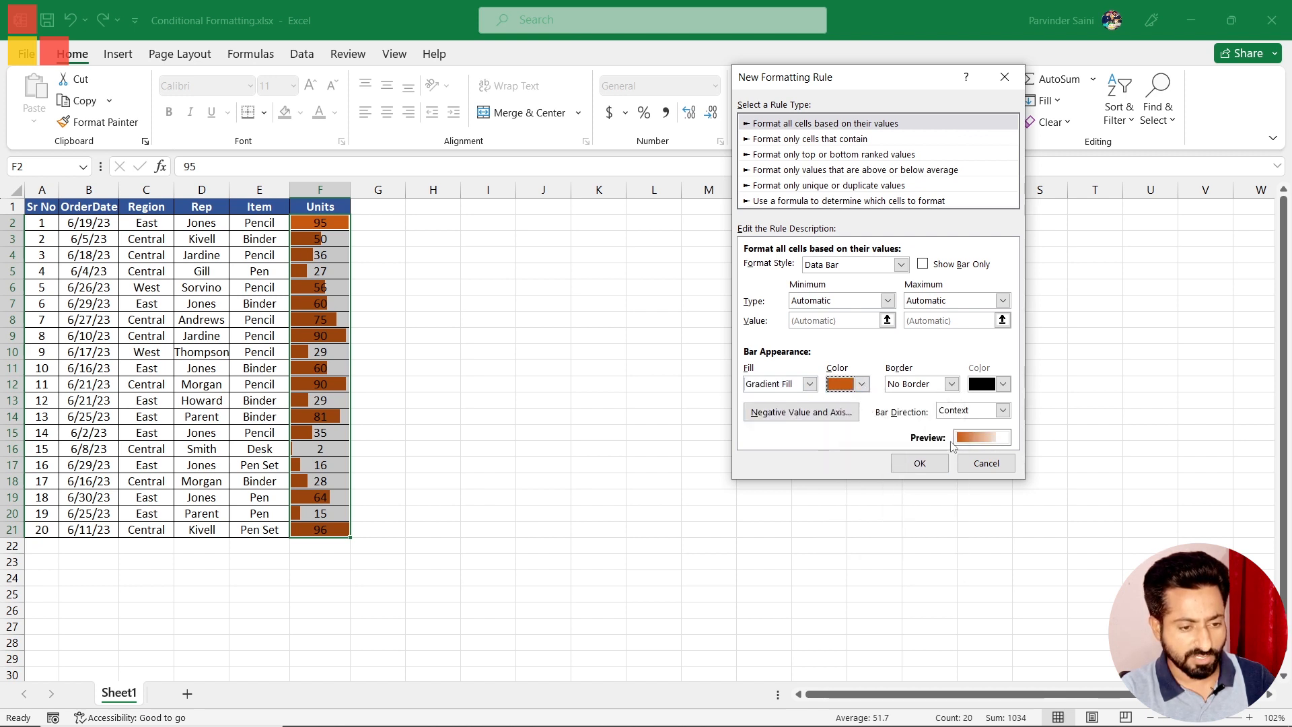
click(926, 465)
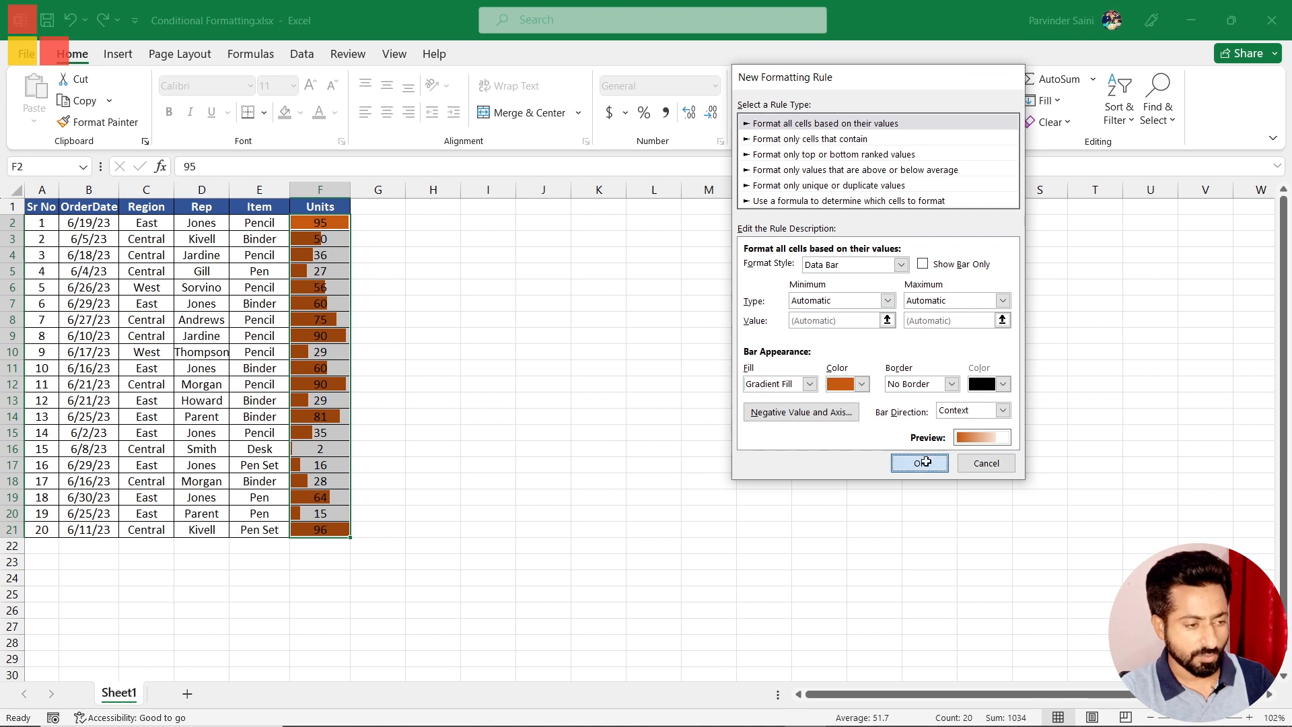
click(488, 400)
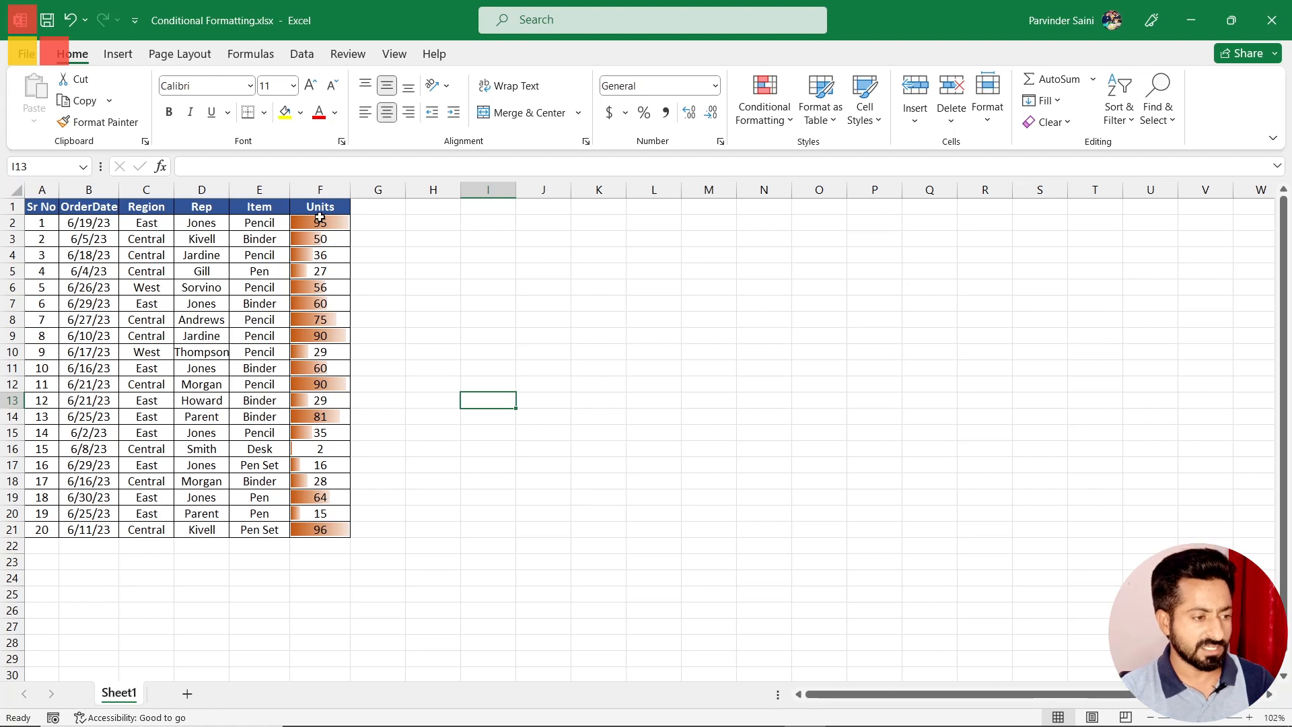
Apply the Green - Yellow - Red color scale to F2:F21 on top of the existing data bars
drag(320, 217, 320, 530)
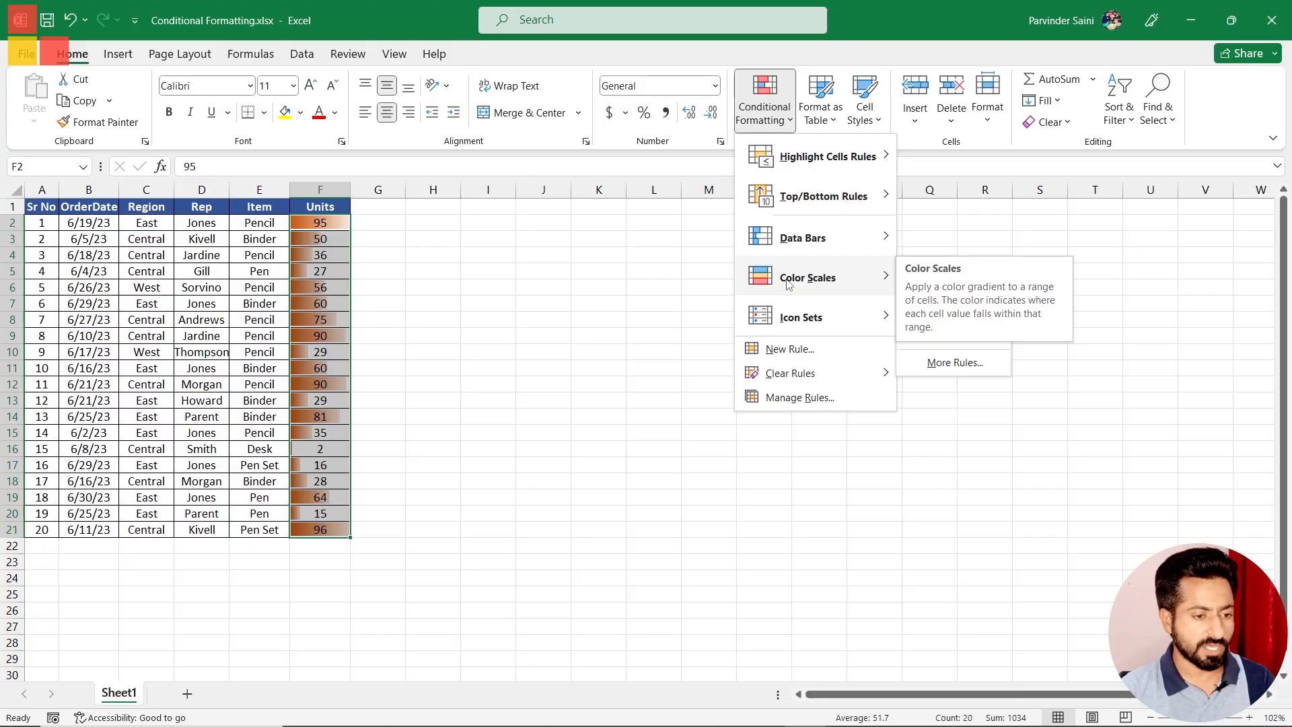
mouse_move(788, 284)
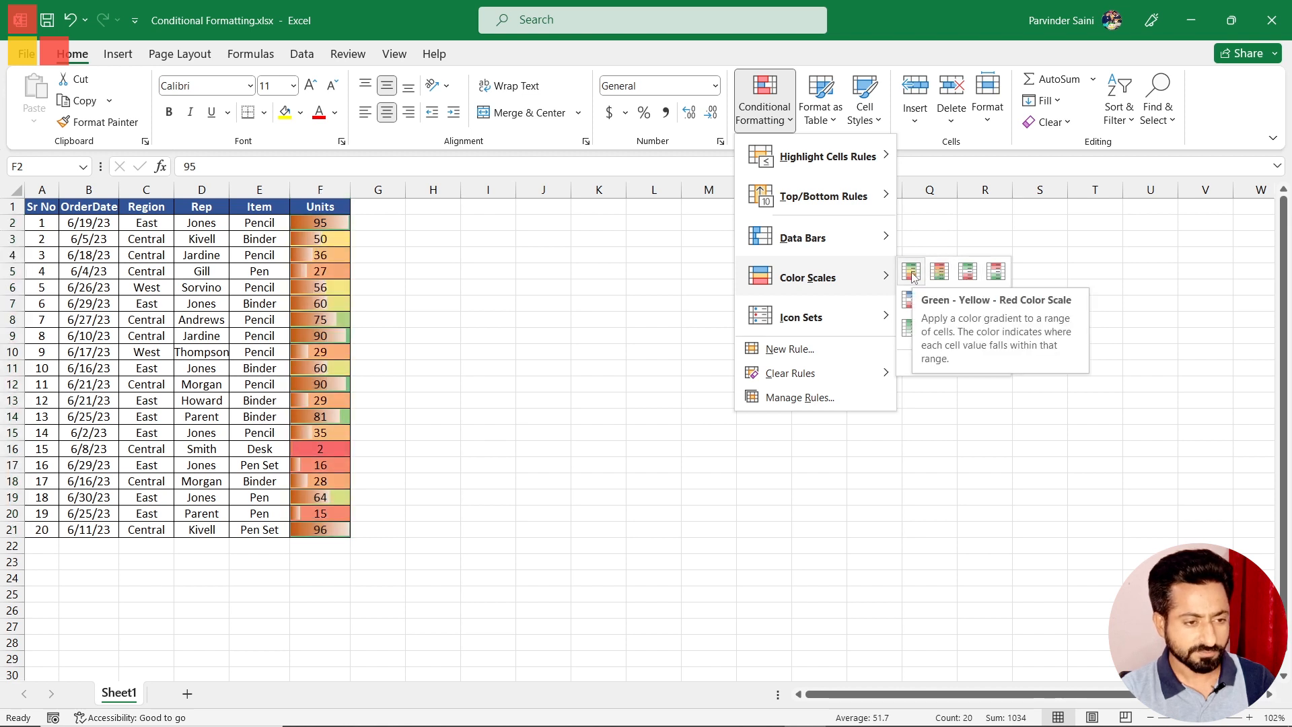
click(913, 272)
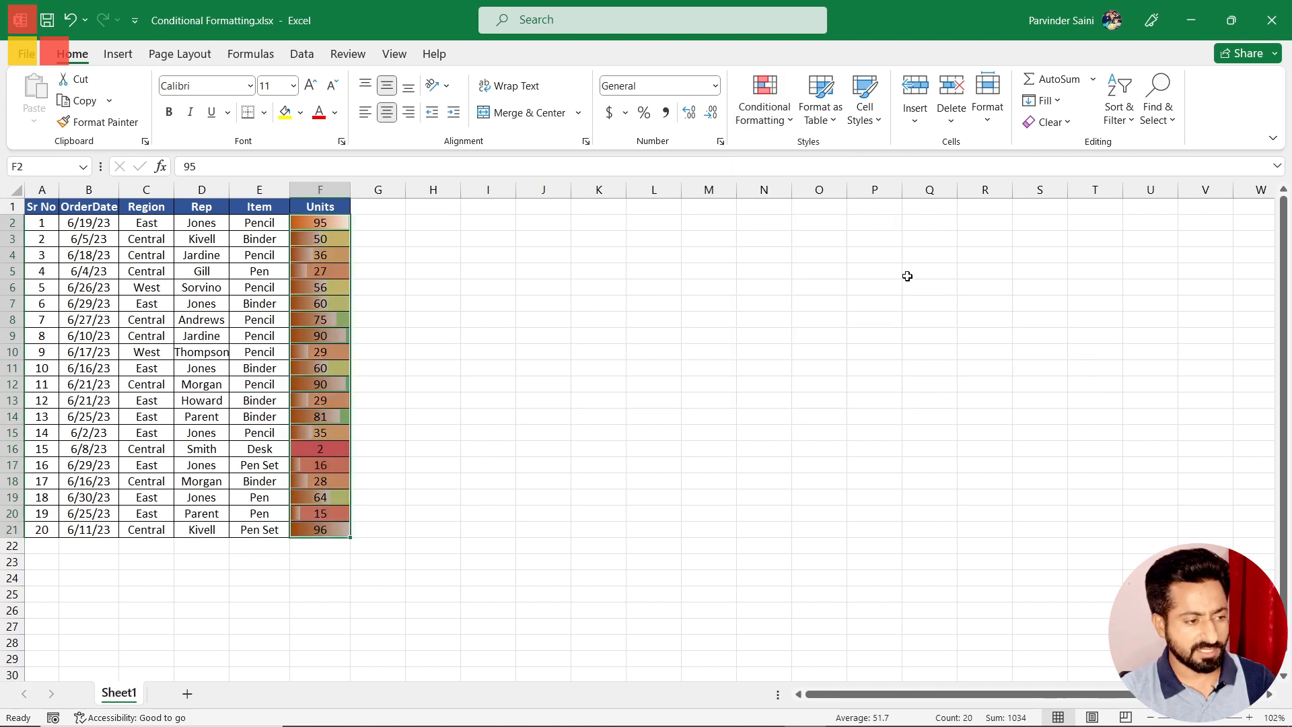
Clear the conditional formatting rules from the entire sheet and apply the Green - Yellow - Red color scale to F2:F21
click(765, 120)
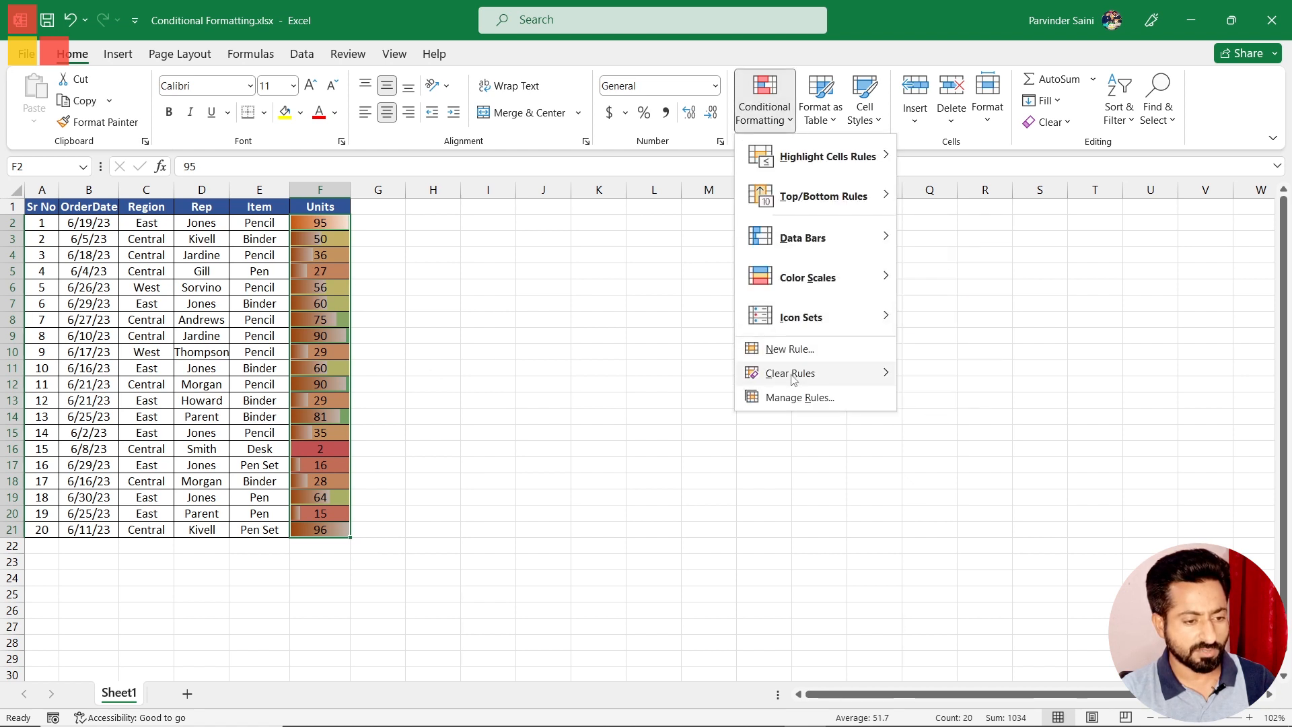
mouse_move(875, 373)
click(930, 401)
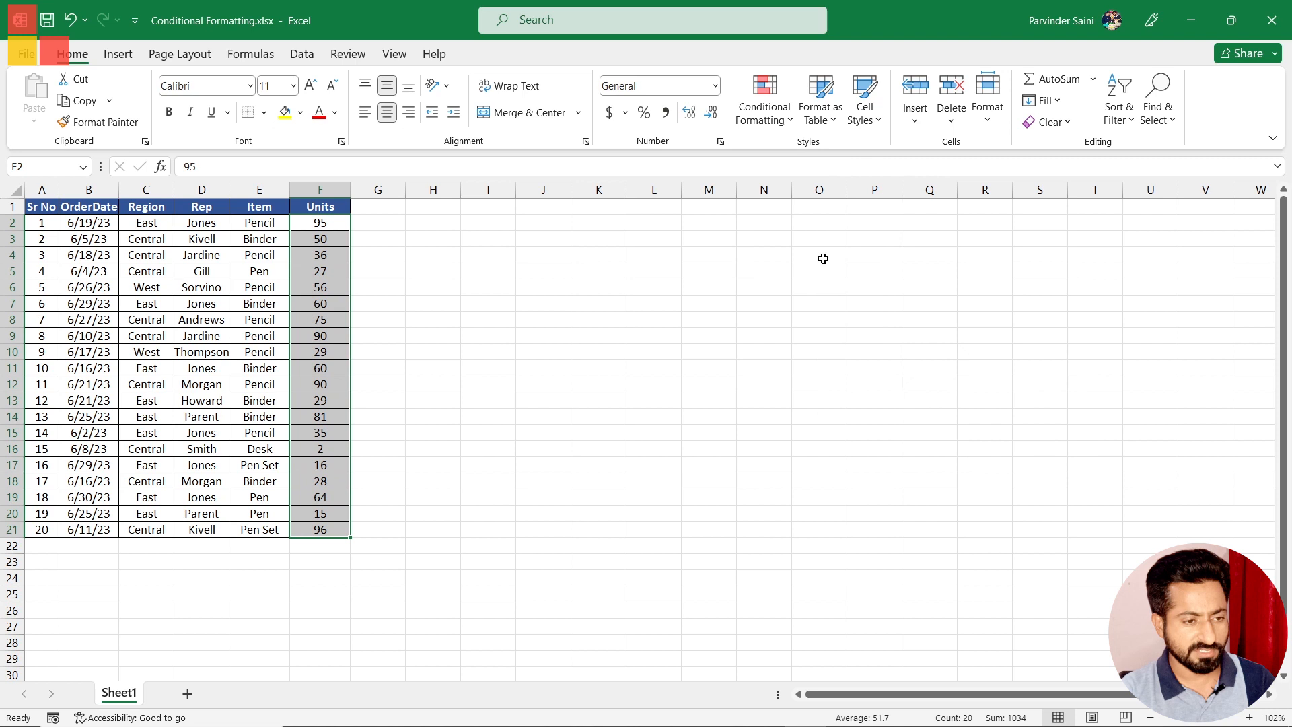
click(765, 116)
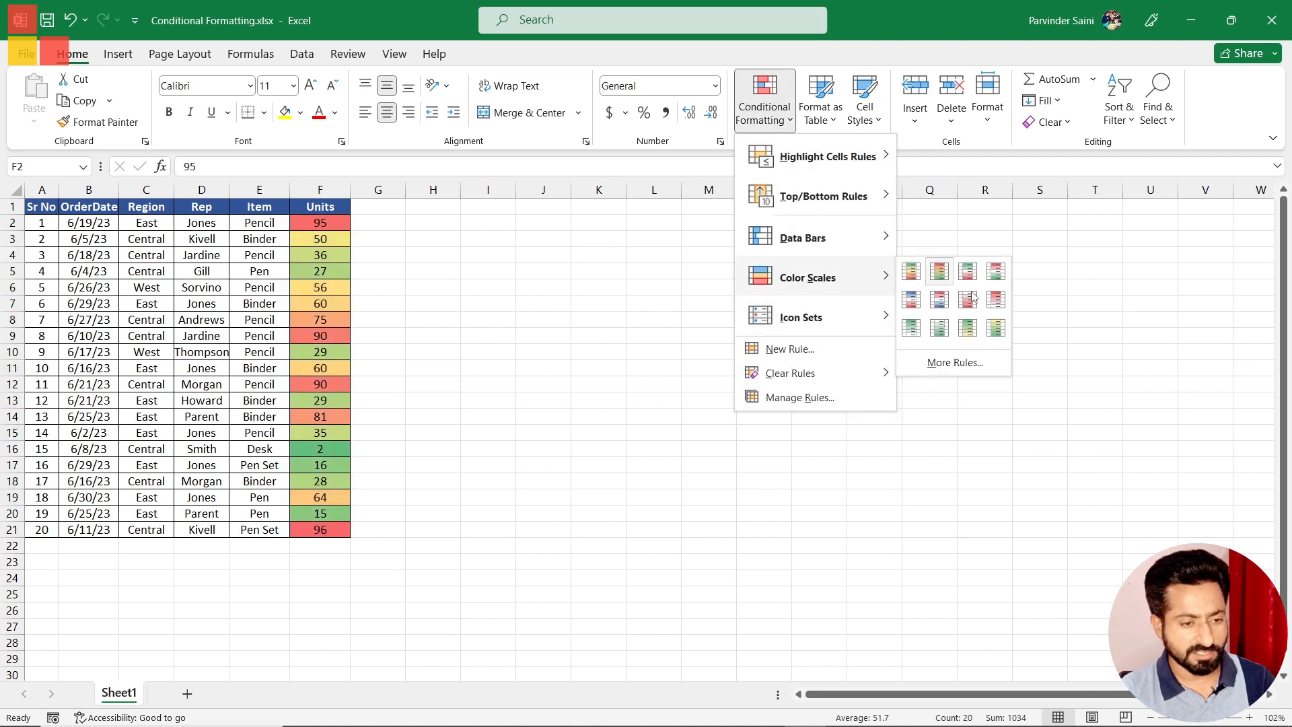
click(904, 270)
click(603, 336)
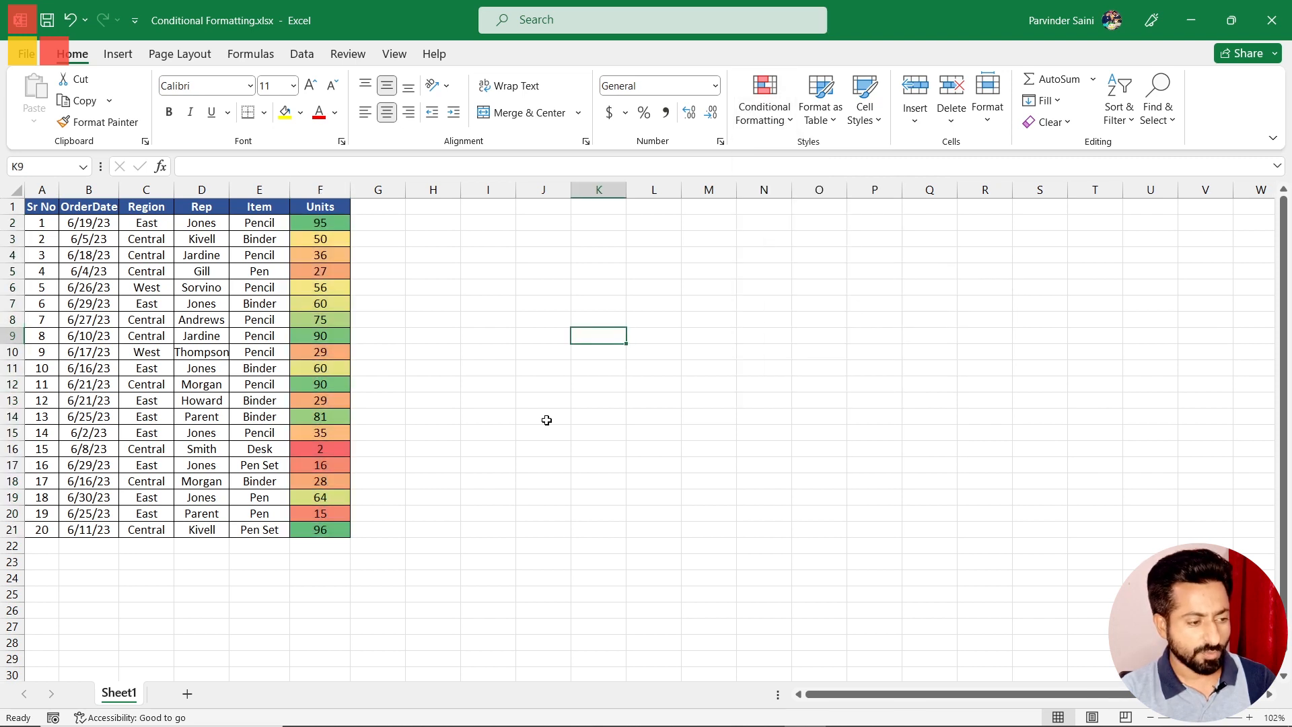
Compare the color scale shading of high, middle and low values in the Units column
click(323, 531)
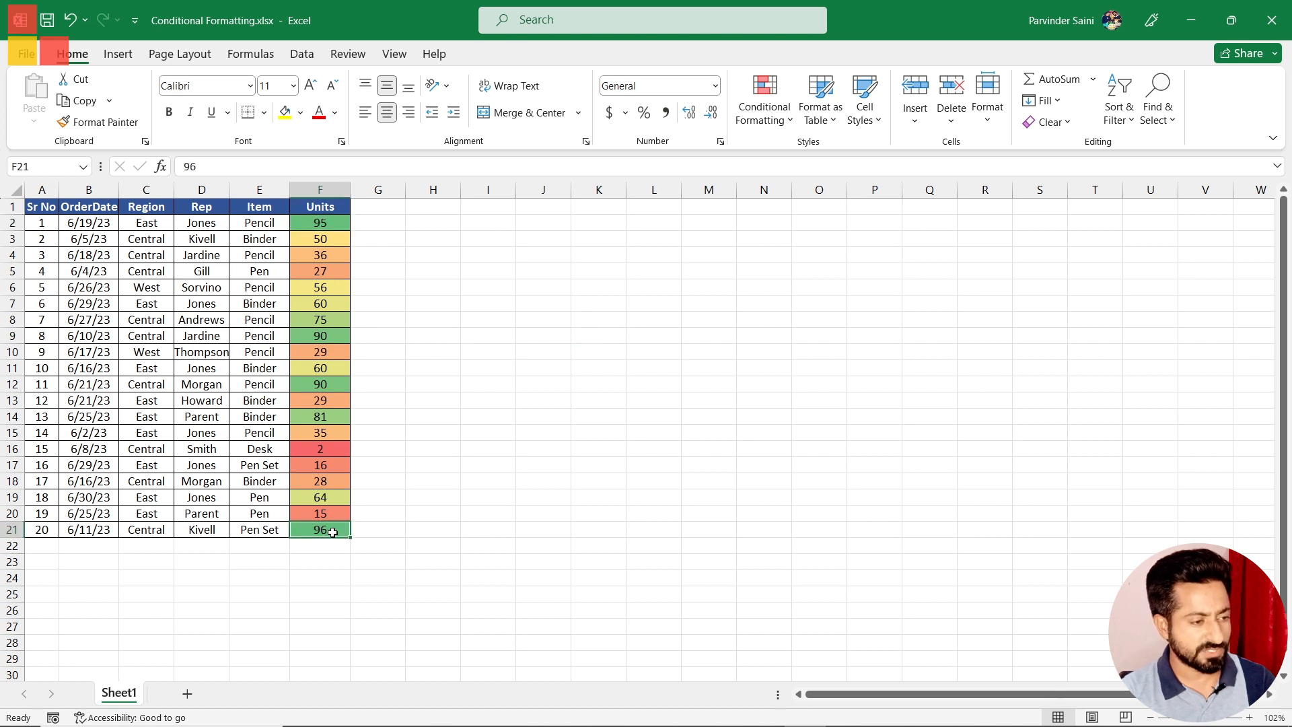
click(324, 238)
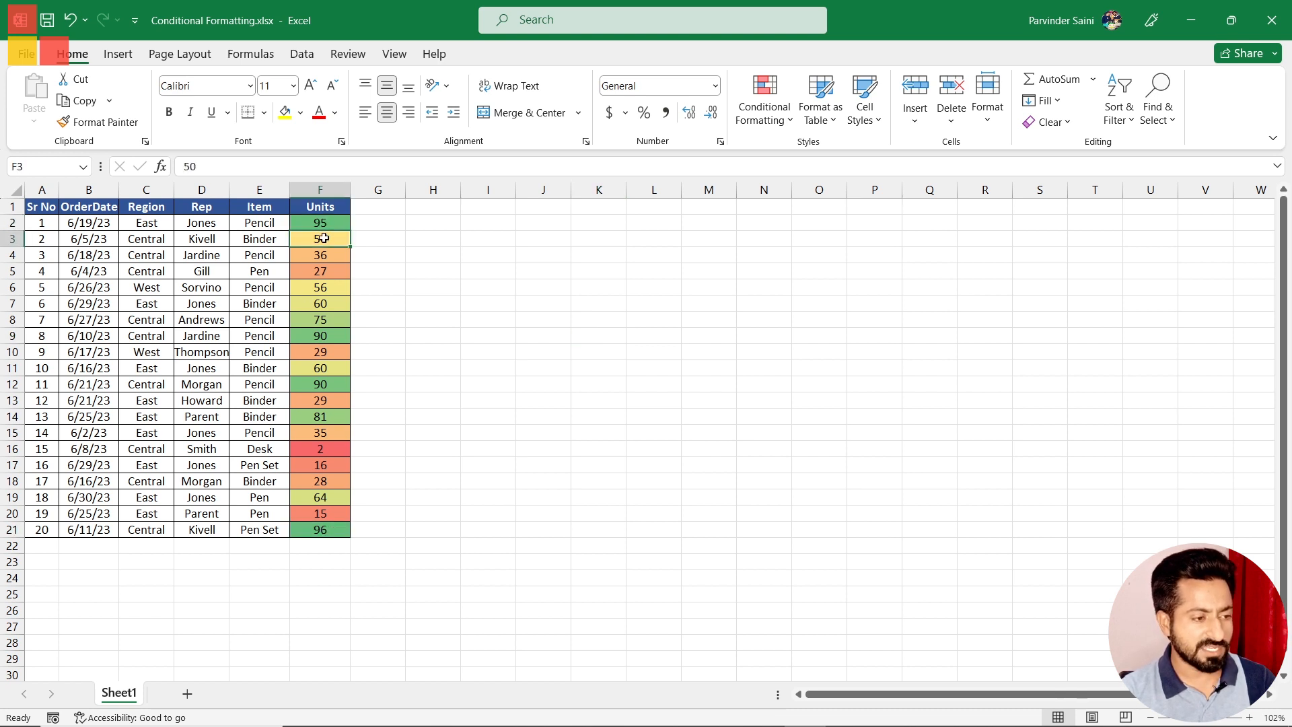
click(333, 255)
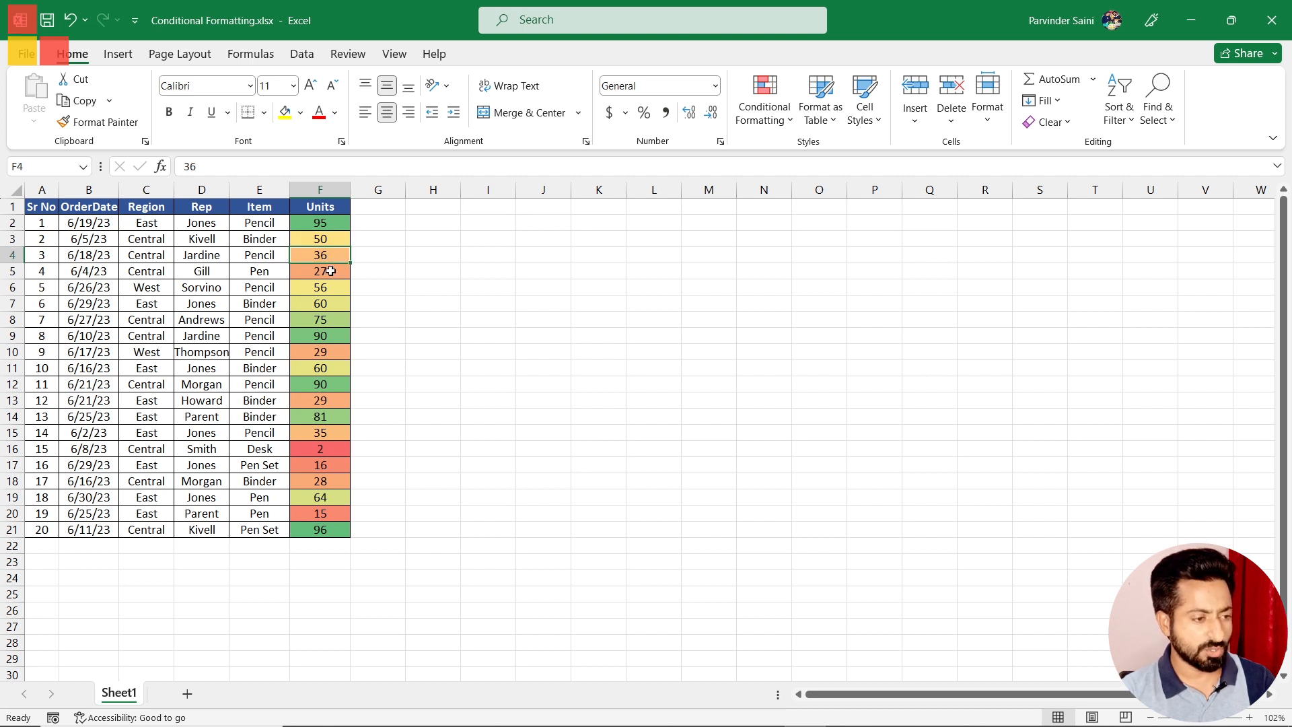
click(330, 272)
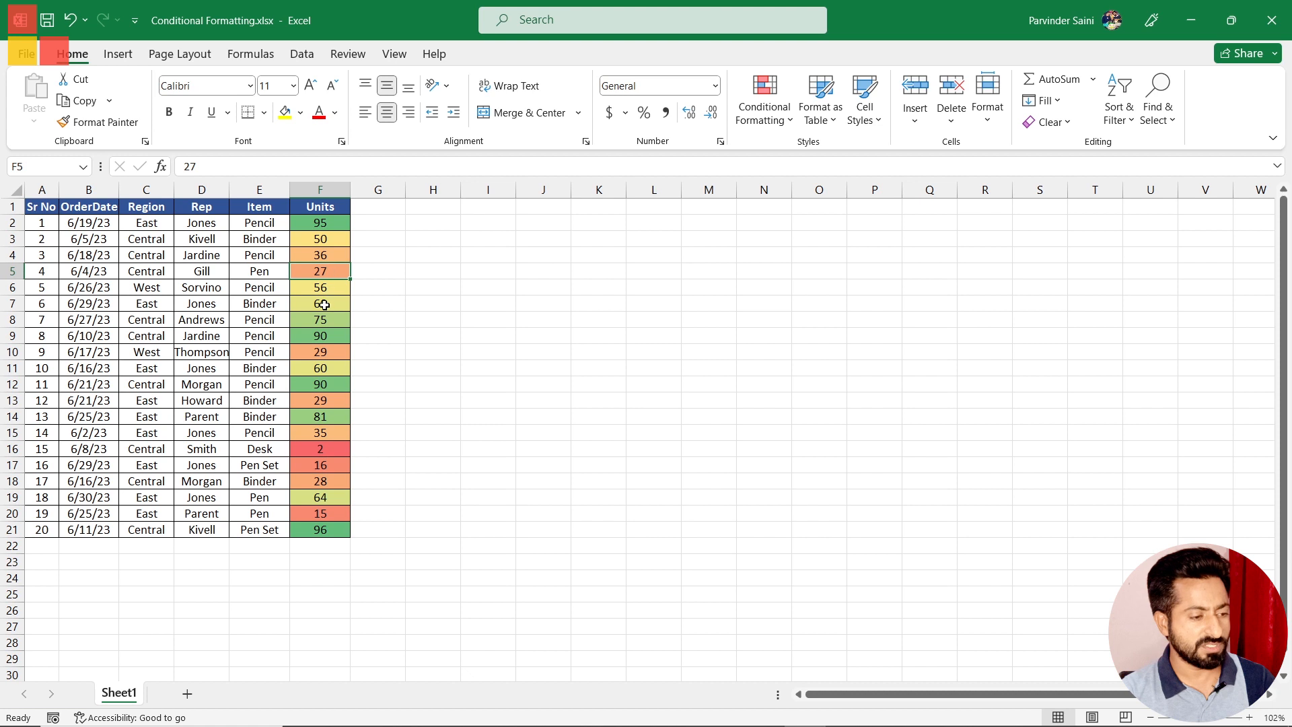
click(331, 449)
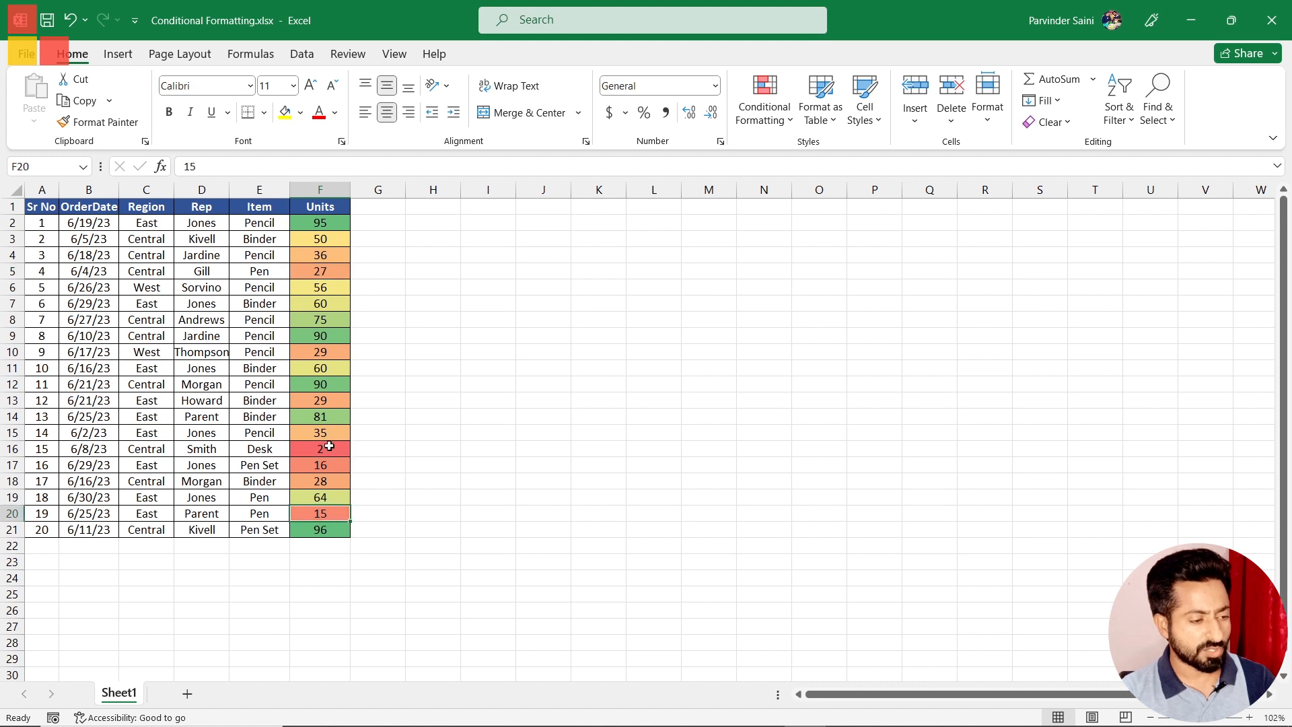
click(328, 513)
click(333, 436)
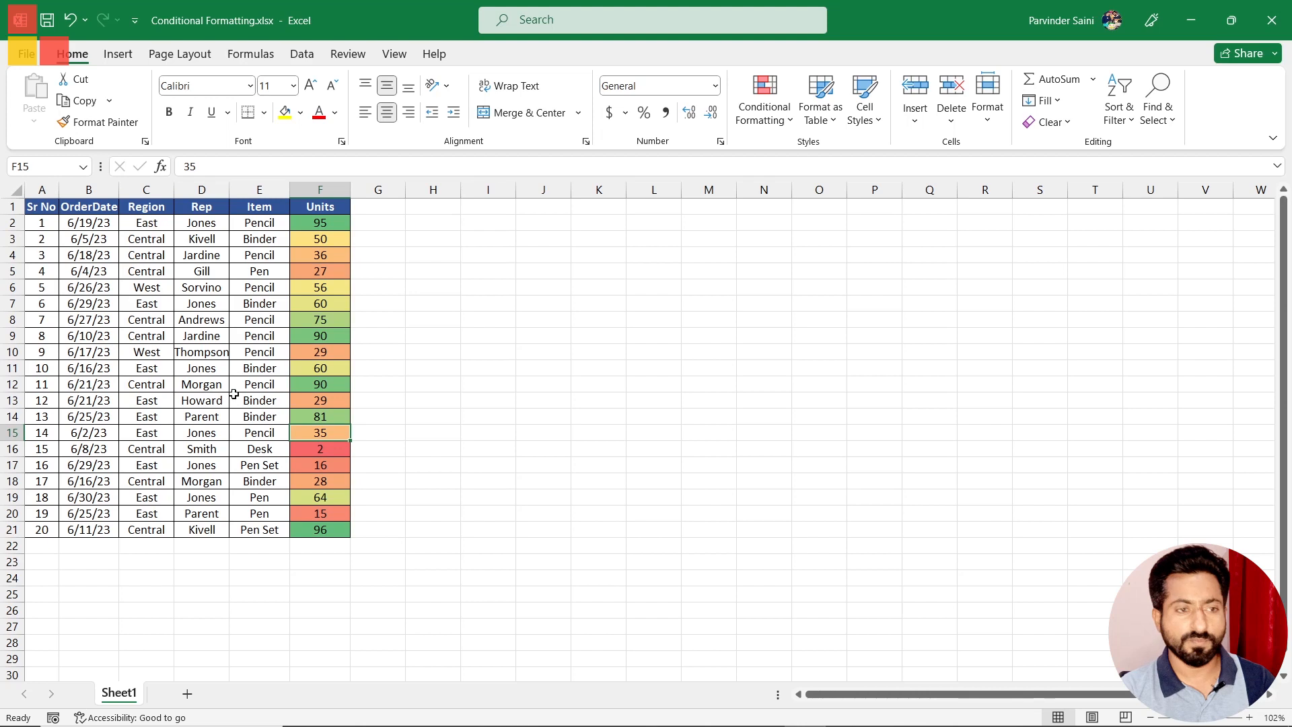
Create a custom 3-Color Scale rule for F2:F21 from lowest to highest value, with red, yellow and green and a 50th-percentile midpoint
drag(323, 223, 321, 534)
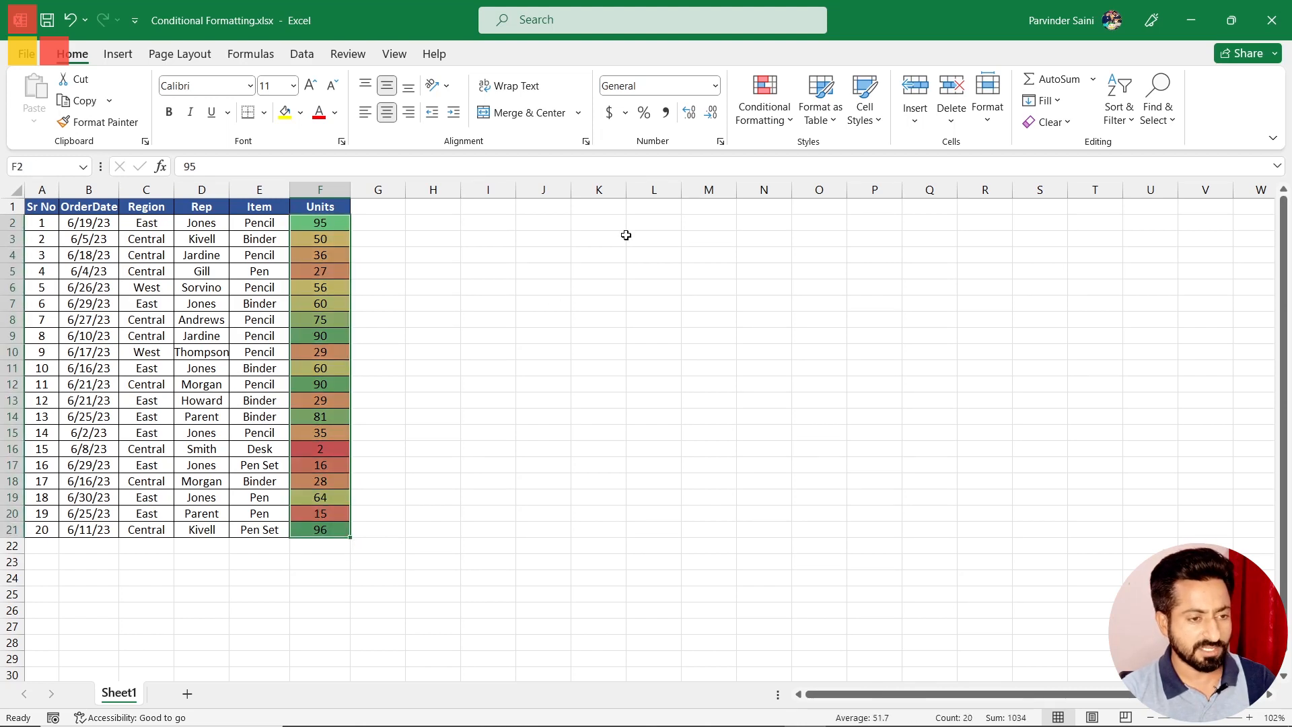
click(764, 111)
mouse_move(784, 283)
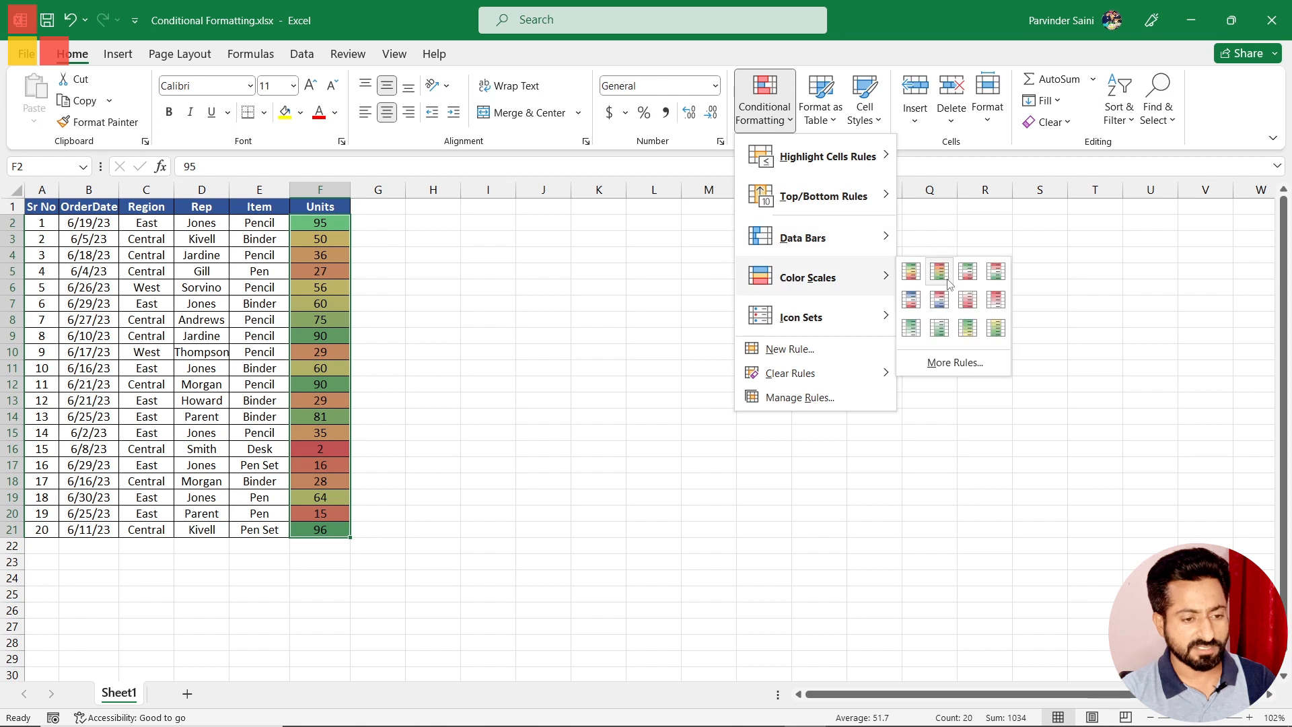
click(955, 363)
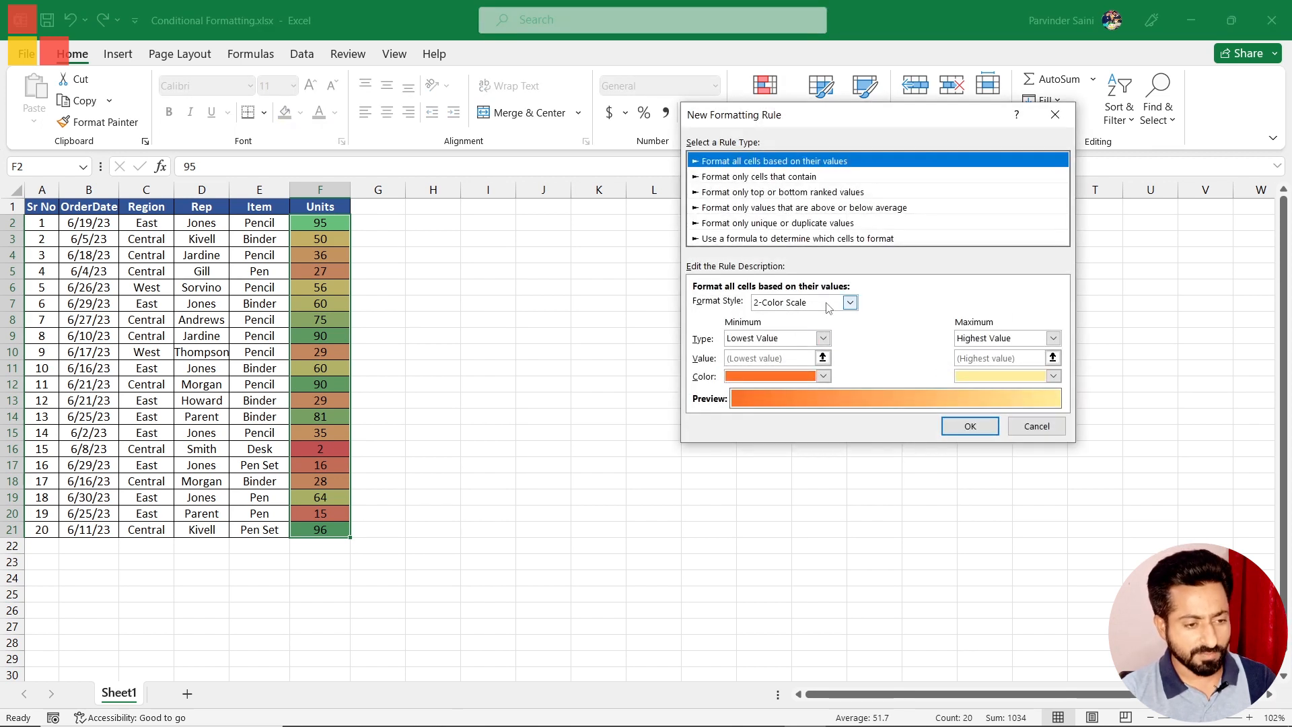
click(849, 302)
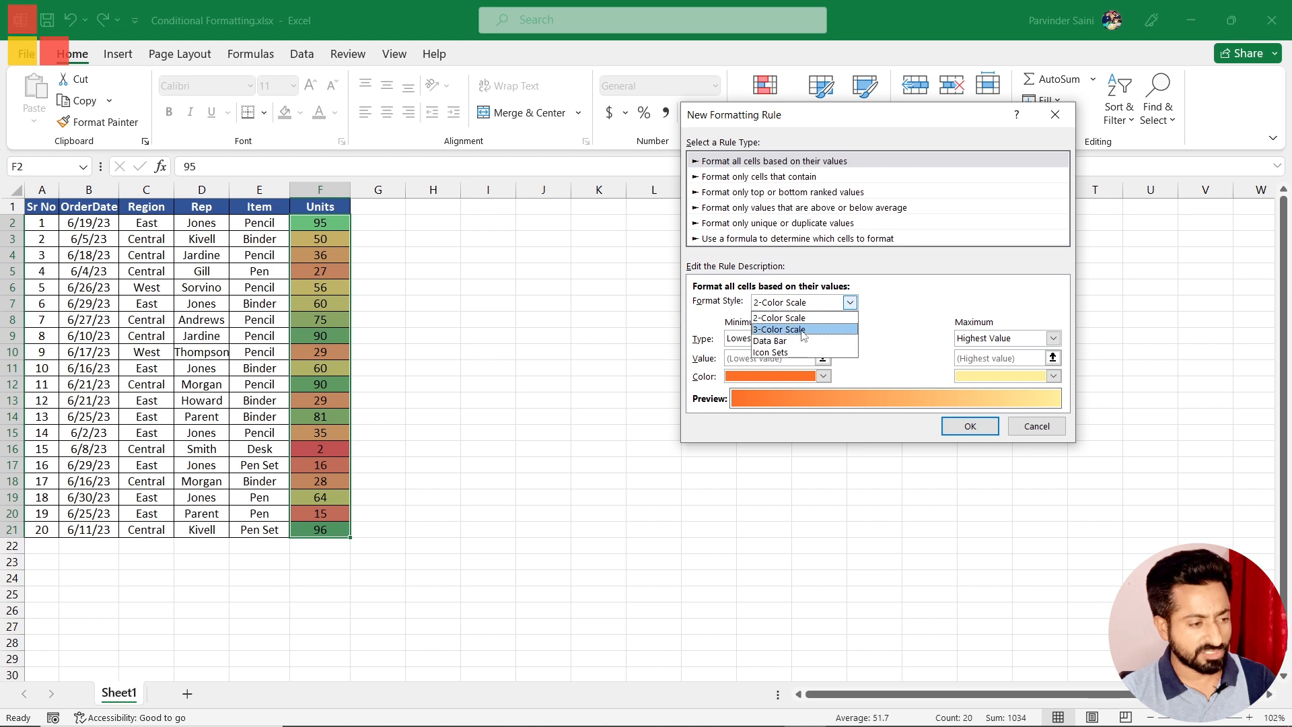
click(804, 329)
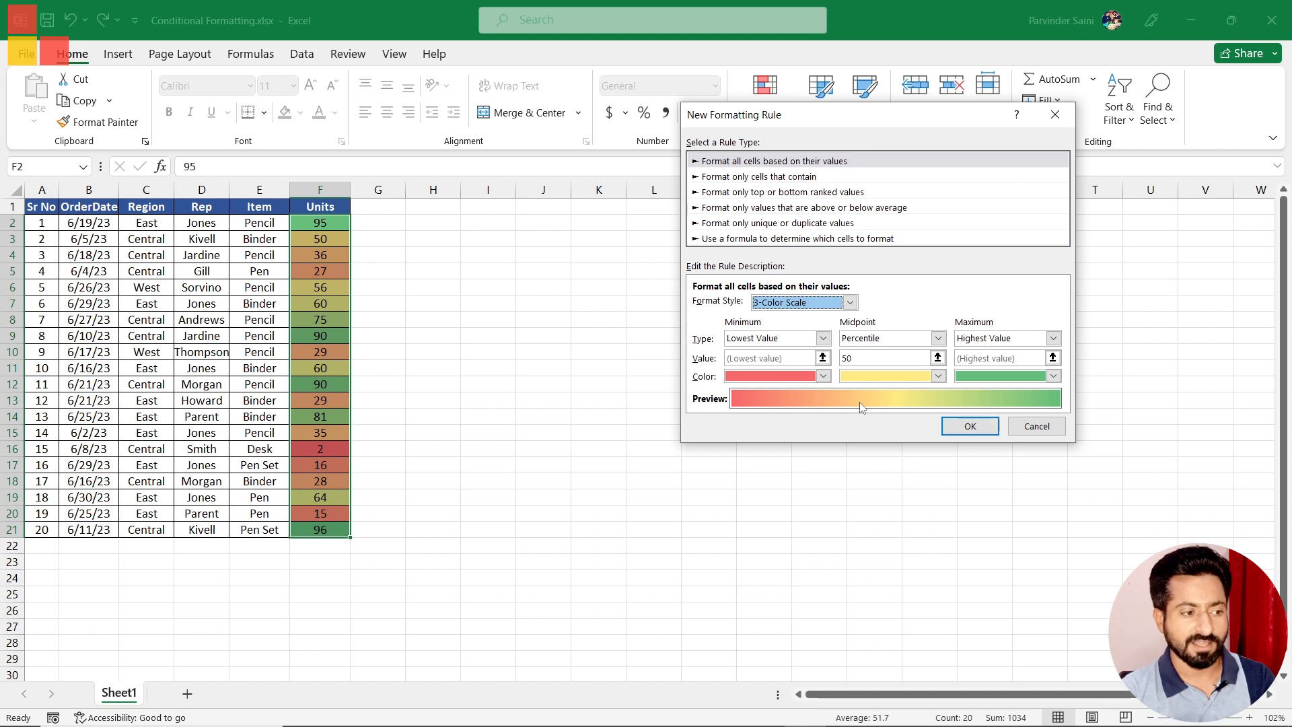
click(970, 425)
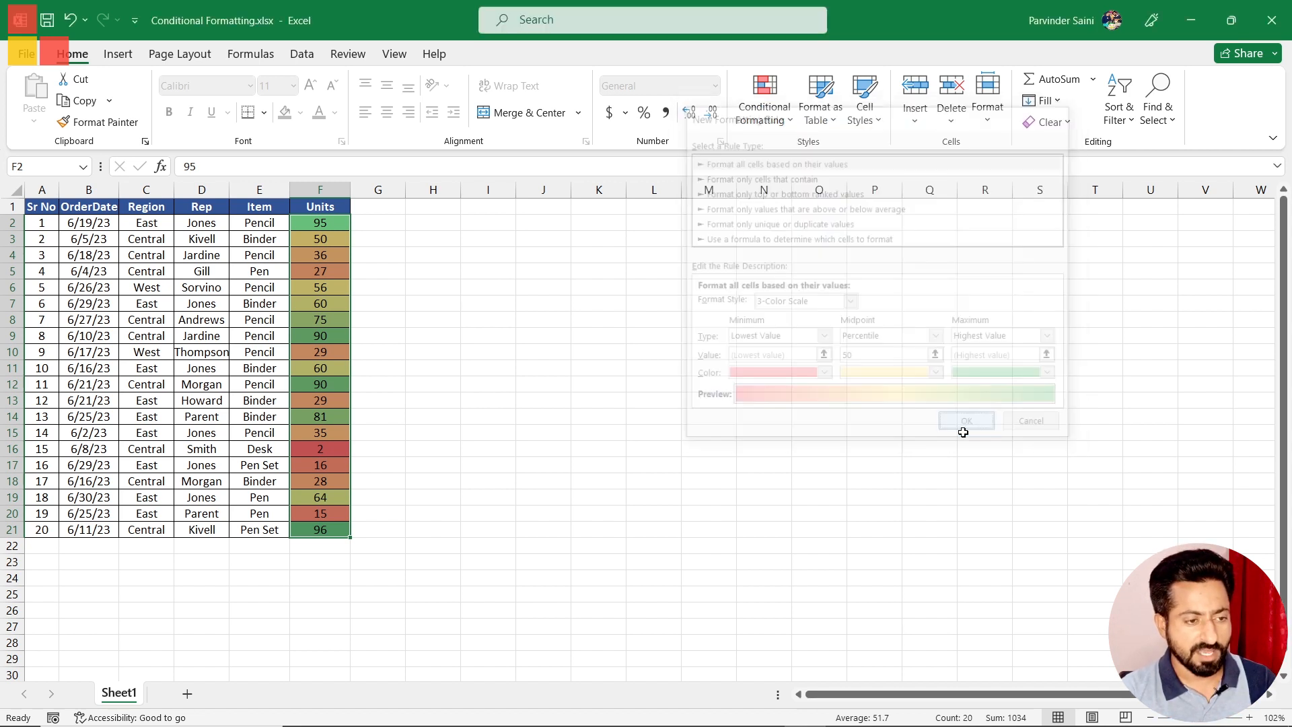
Clear the conditional formatting rules from the entire sheet and apply the directional icon set of three colored arrows to F2:F21
click(764, 101)
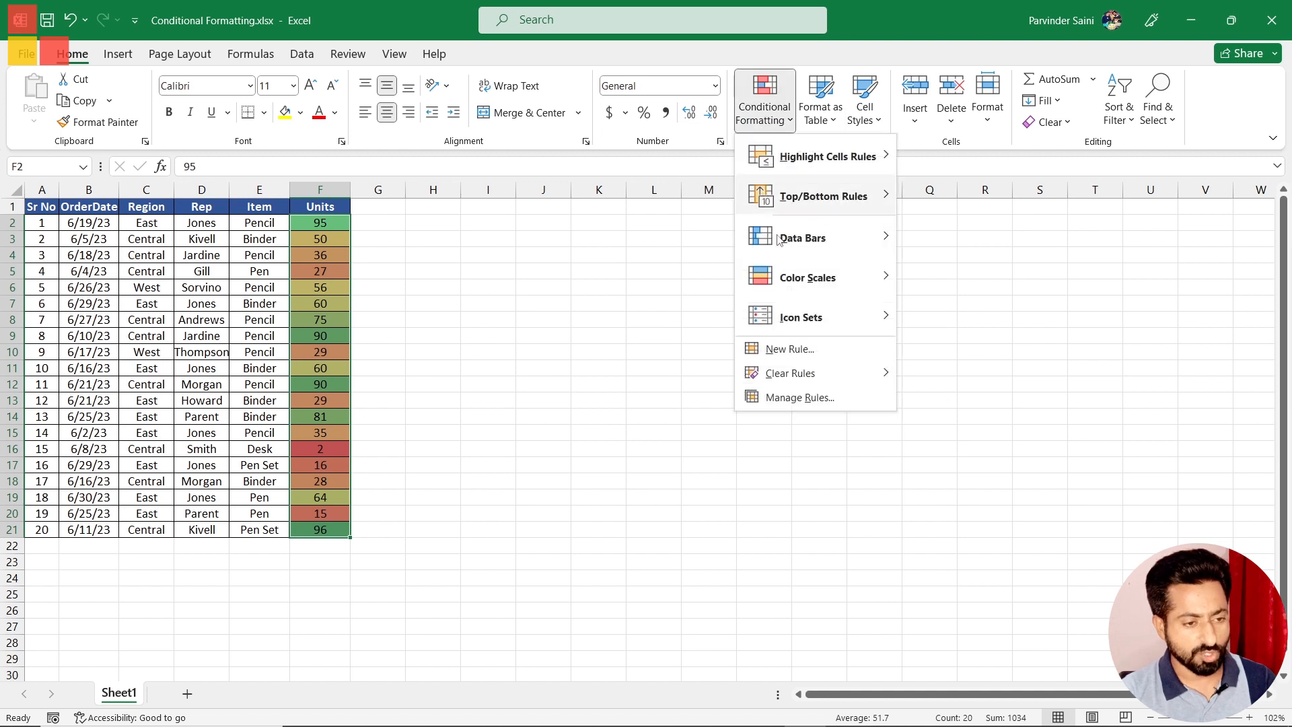
mouse_move(789, 377)
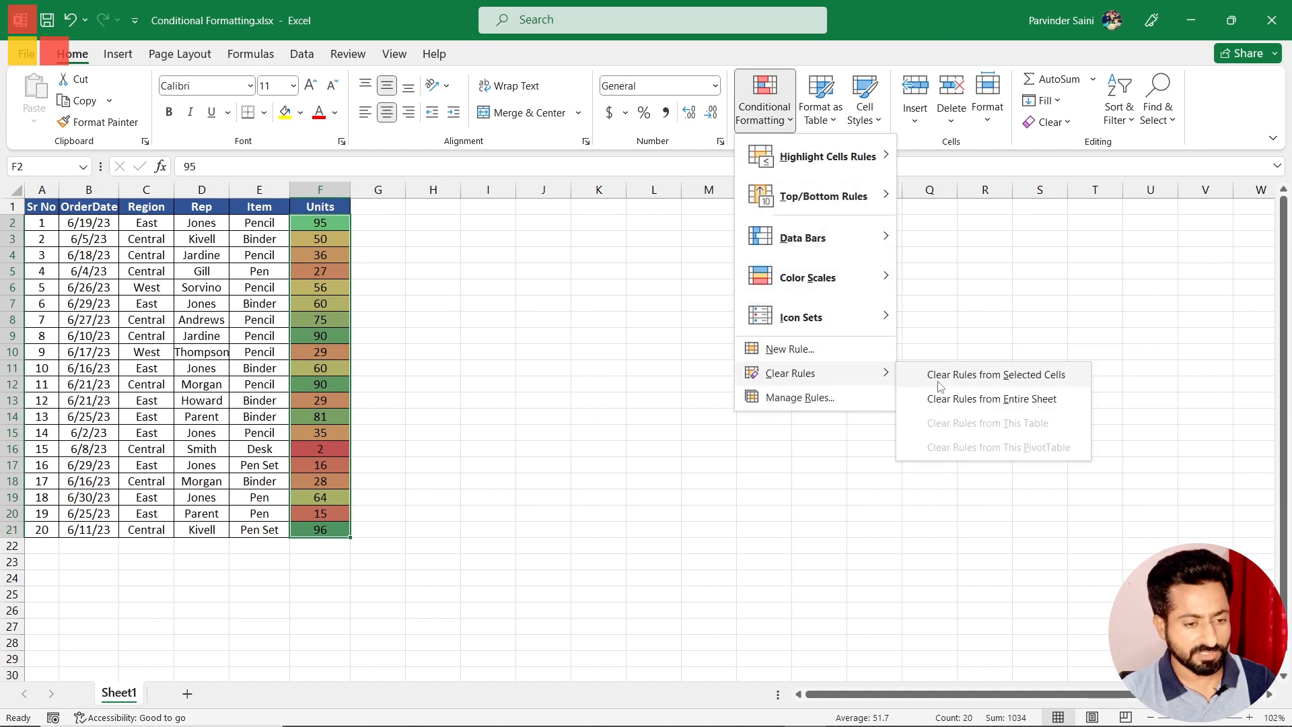
click(937, 401)
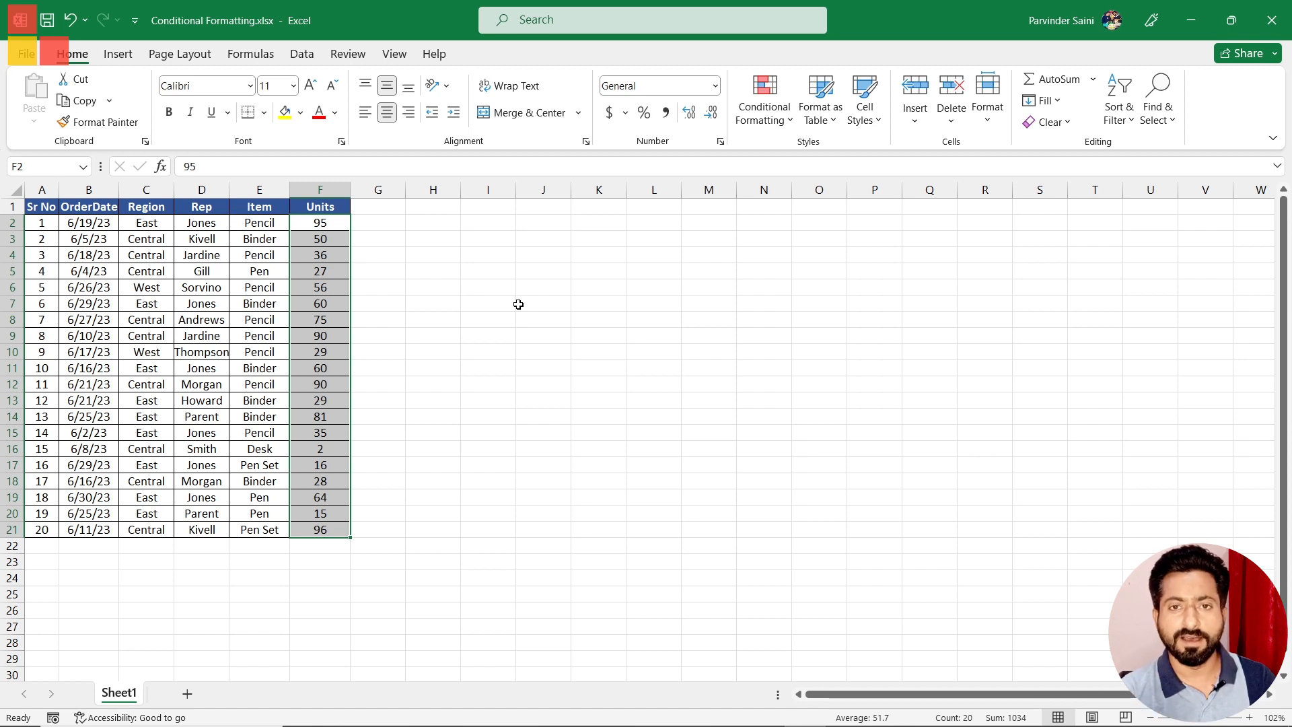
click(765, 108)
mouse_move(794, 319)
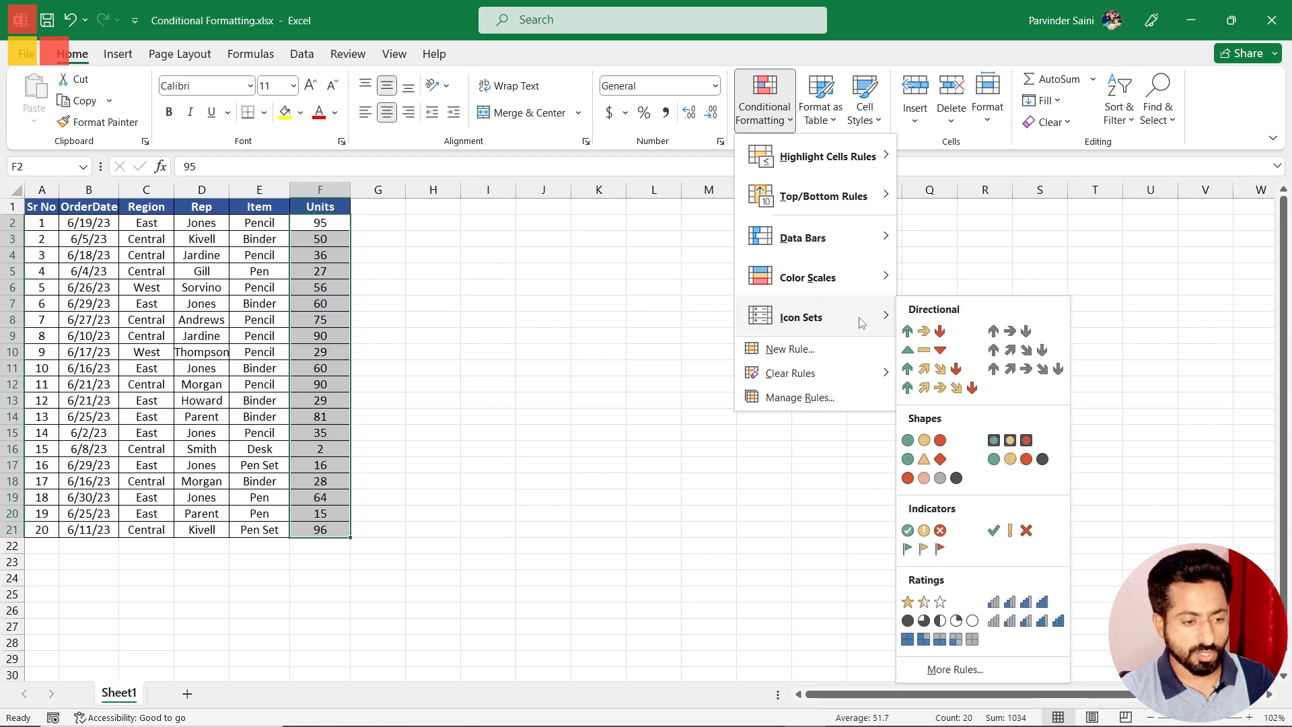
click(940, 333)
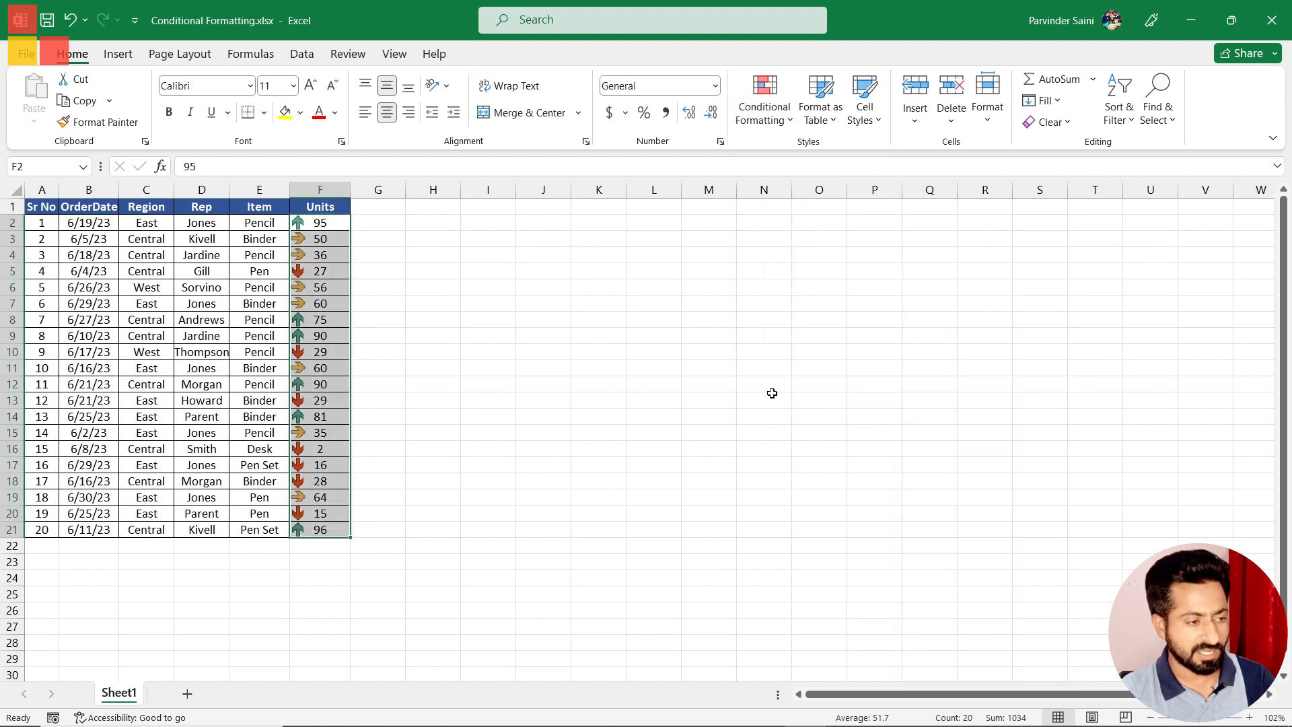
Check which arrow icons are assigned to the high and middle values in the Units column
click(308, 529)
click(306, 226)
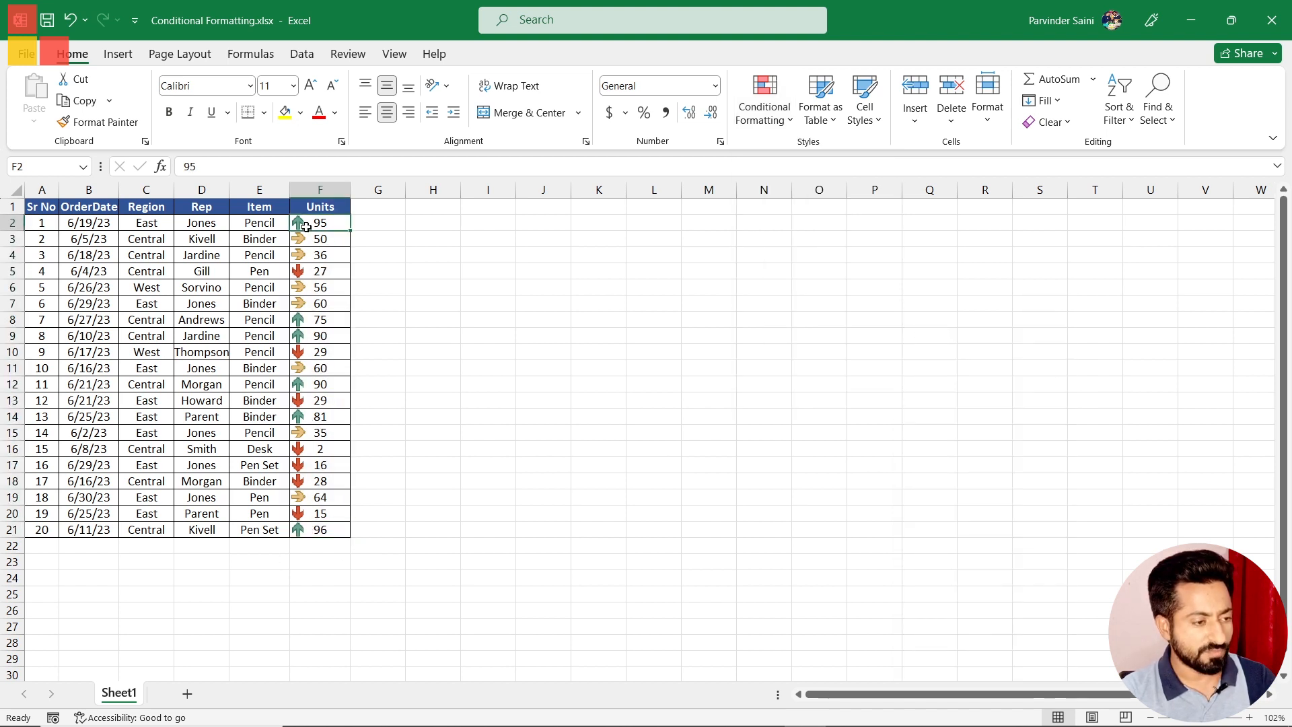
click(311, 241)
click(311, 257)
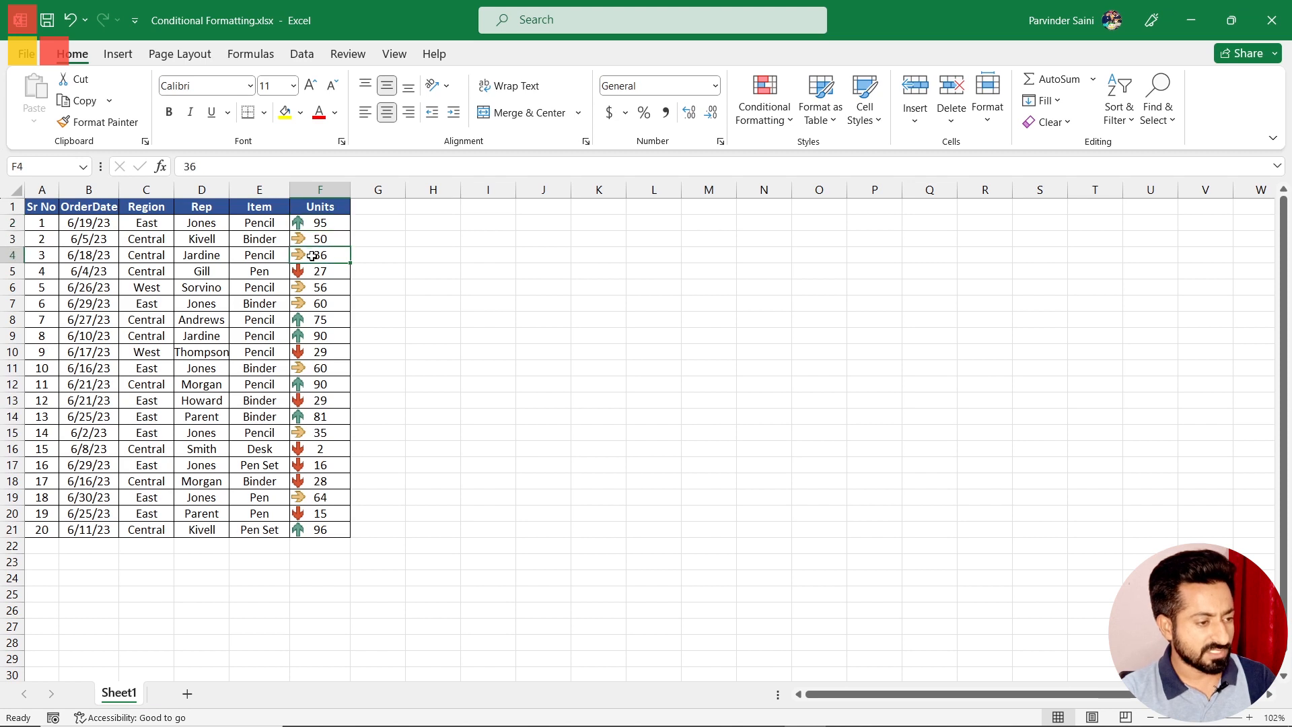
click(323, 289)
click(322, 304)
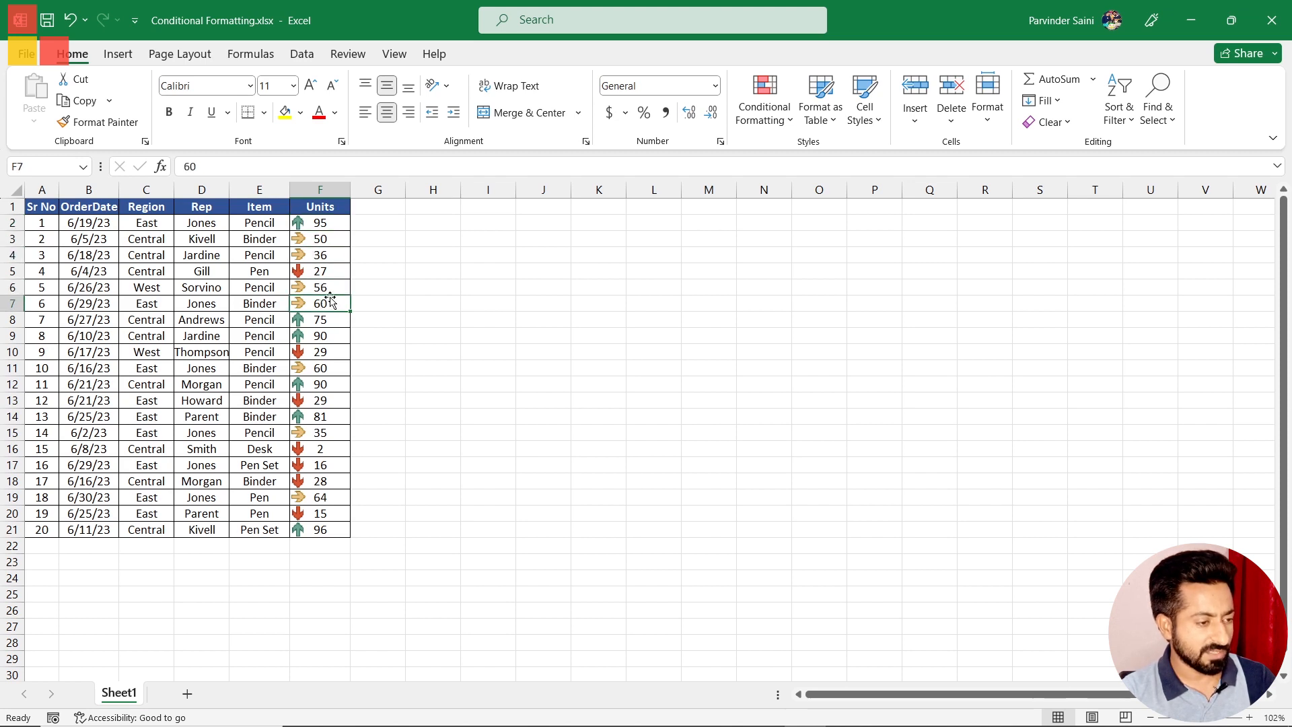
Check which arrow icon is assigned to the low values in the Units column
click(328, 352)
click(316, 272)
click(328, 386)
click(322, 453)
click(320, 465)
click(321, 514)
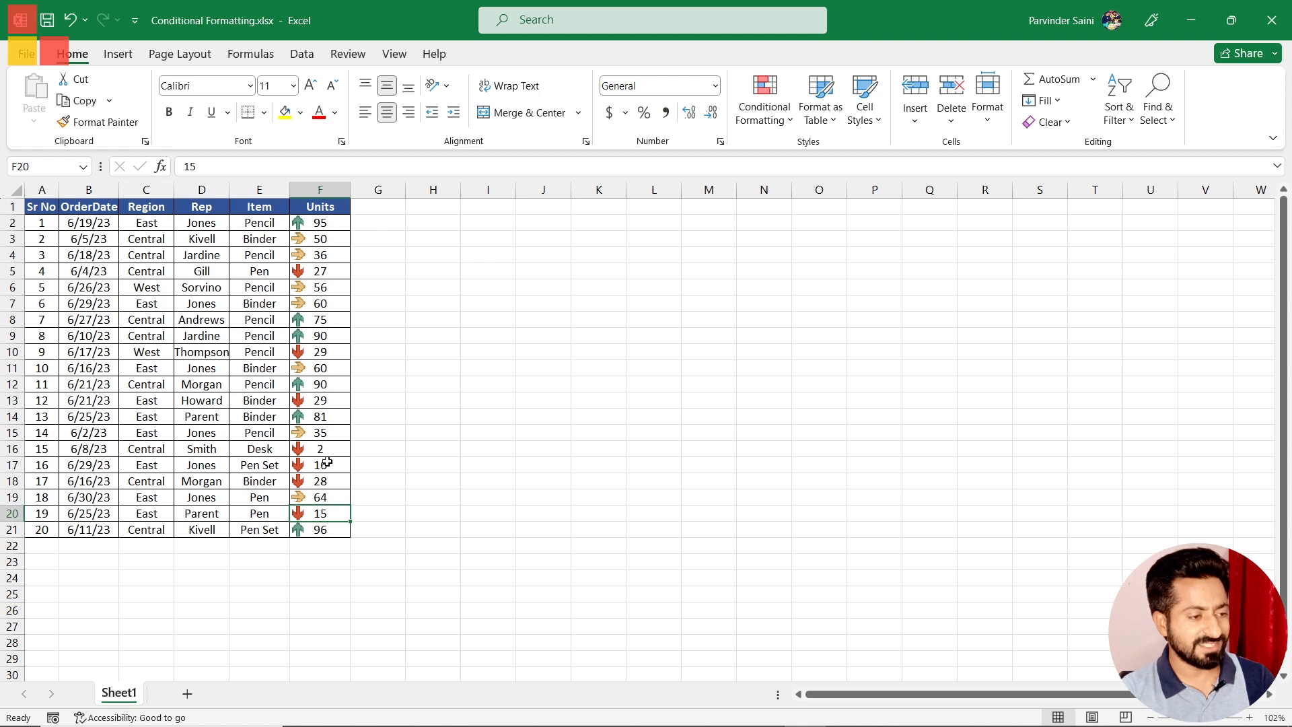
Start a custom icon set rule for F2:F21, using a green up arrow for values of at least 67 percent
drag(321, 223, 320, 532)
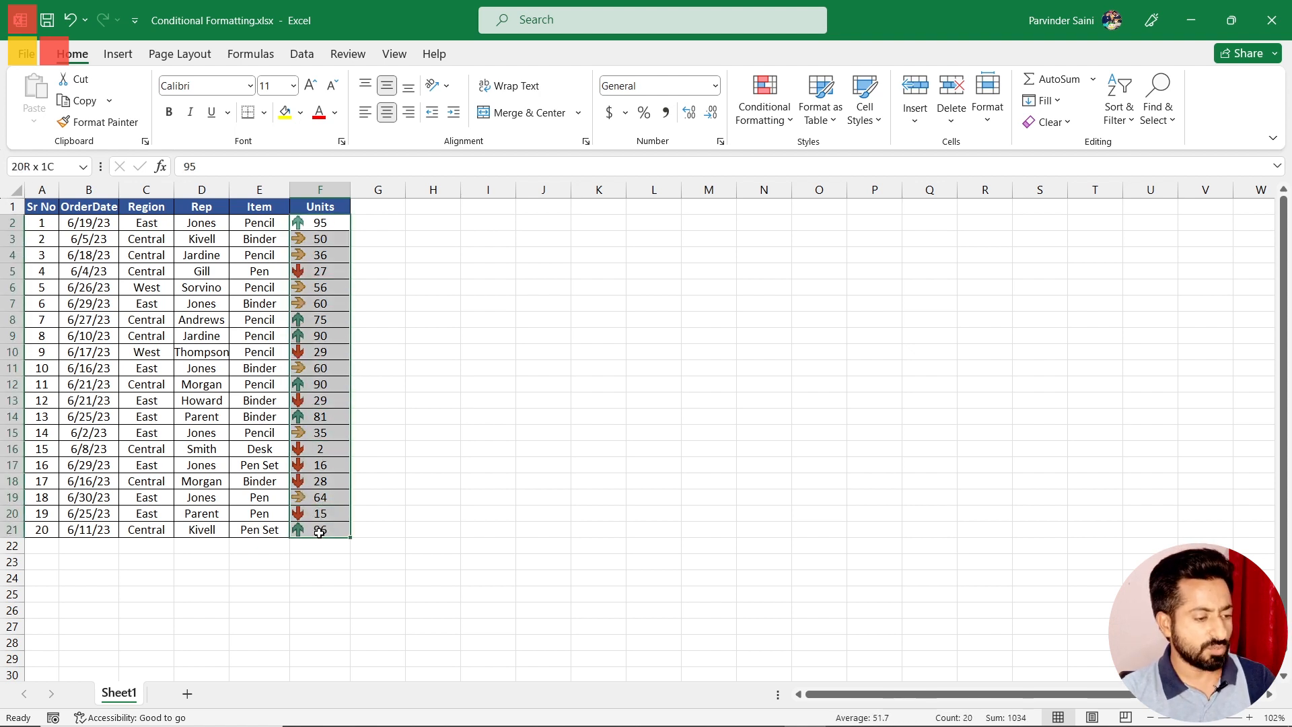
click(782, 115)
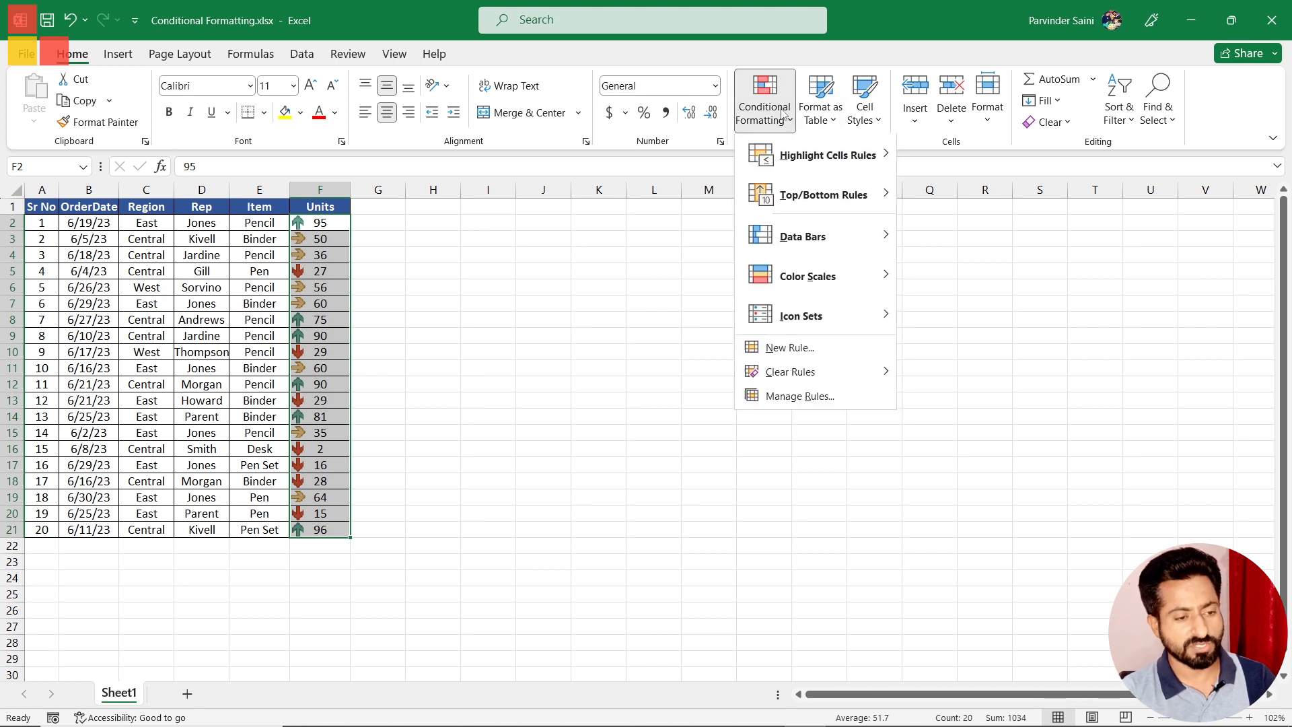
mouse_move(868, 322)
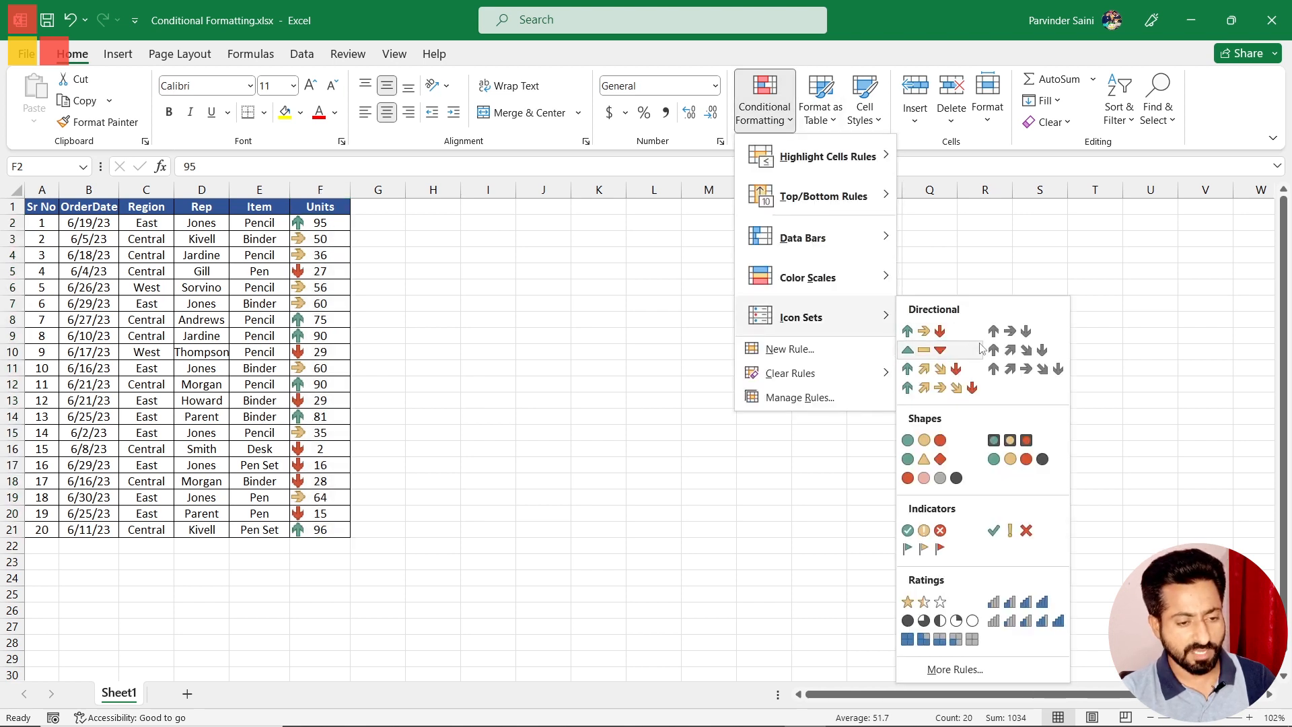
click(982, 670)
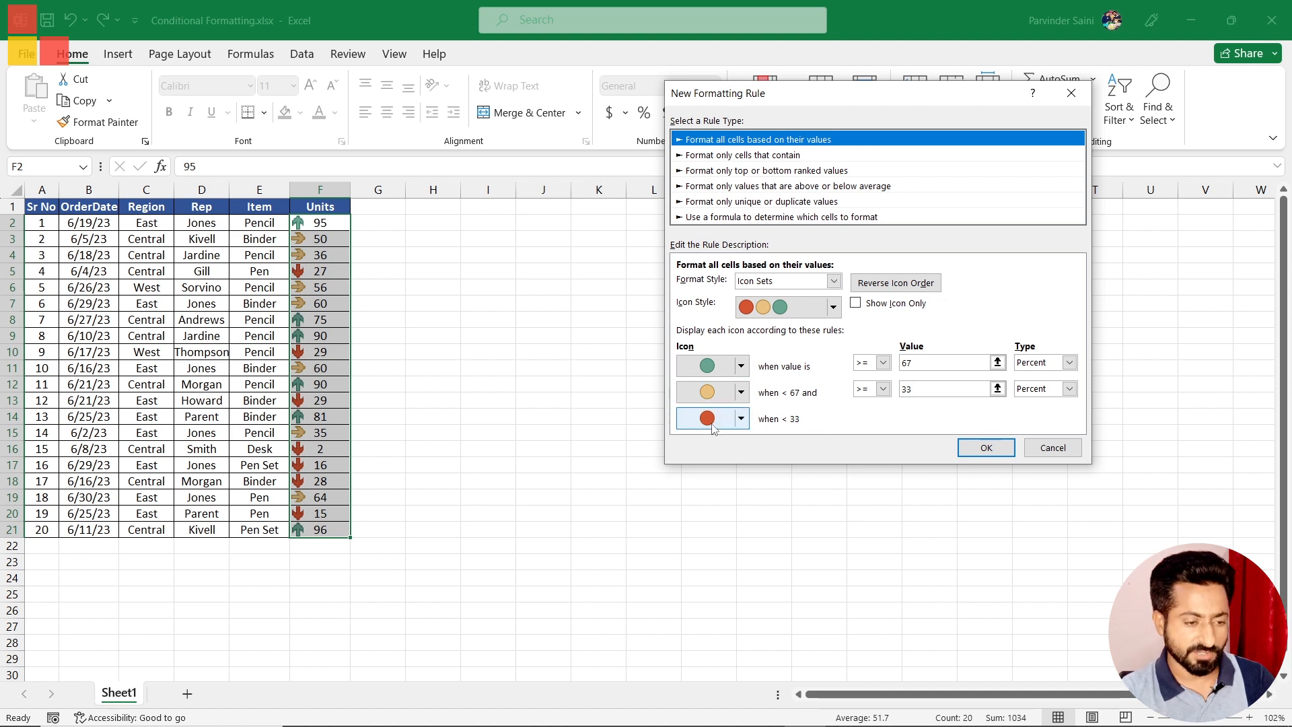
click(741, 366)
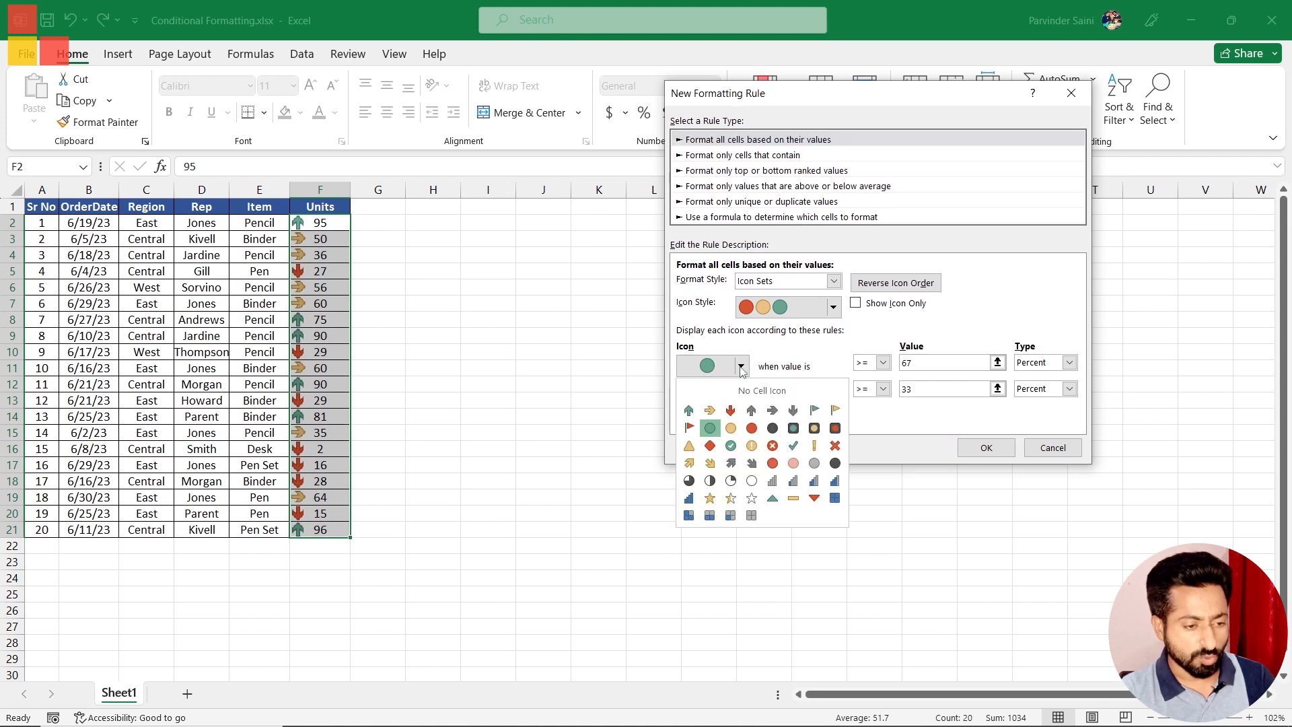
click(688, 410)
Assign the black-framed yellow circle to the middle band and a red cross to values below 33 percent, and apply the rule
click(741, 392)
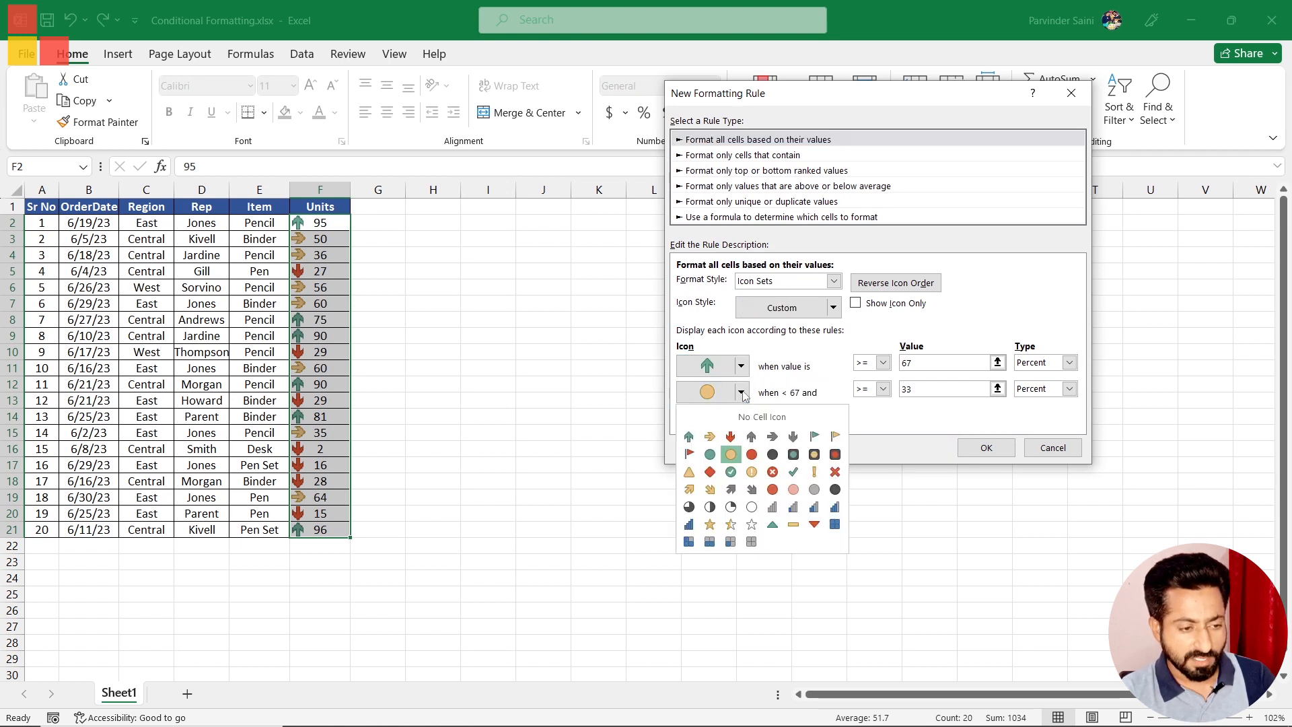
click(814, 454)
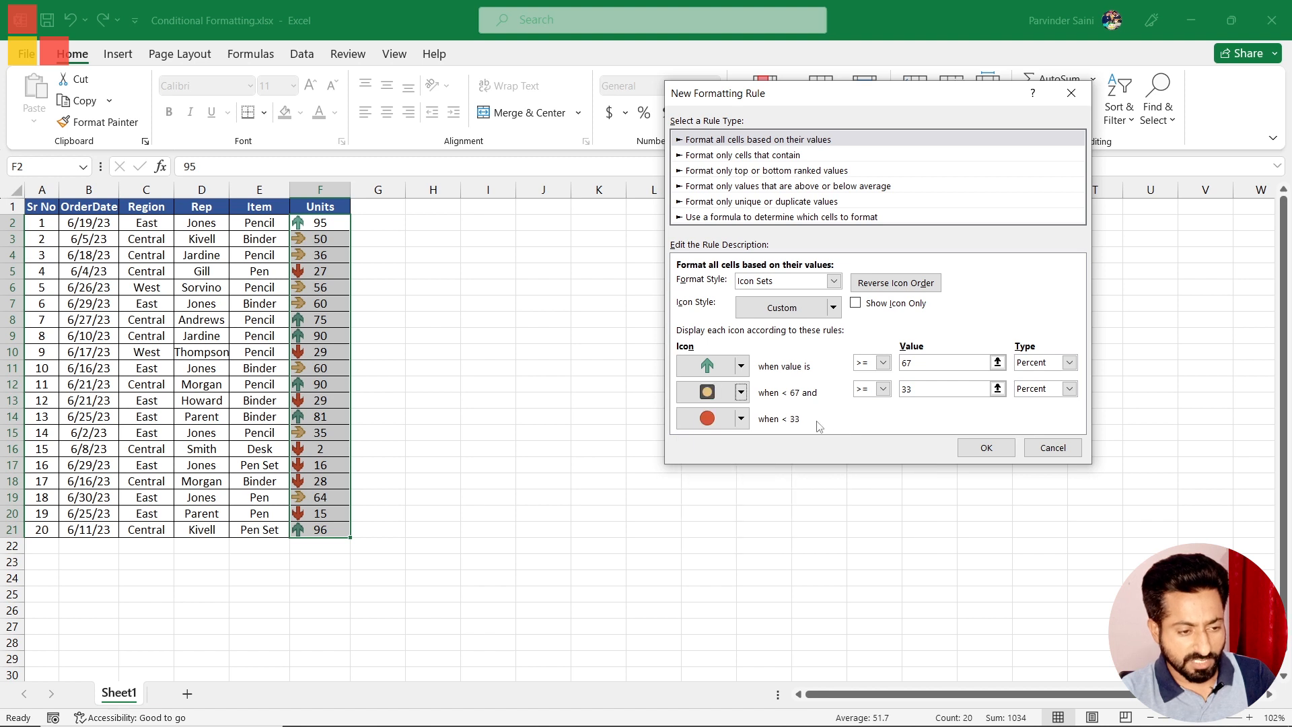
click(741, 418)
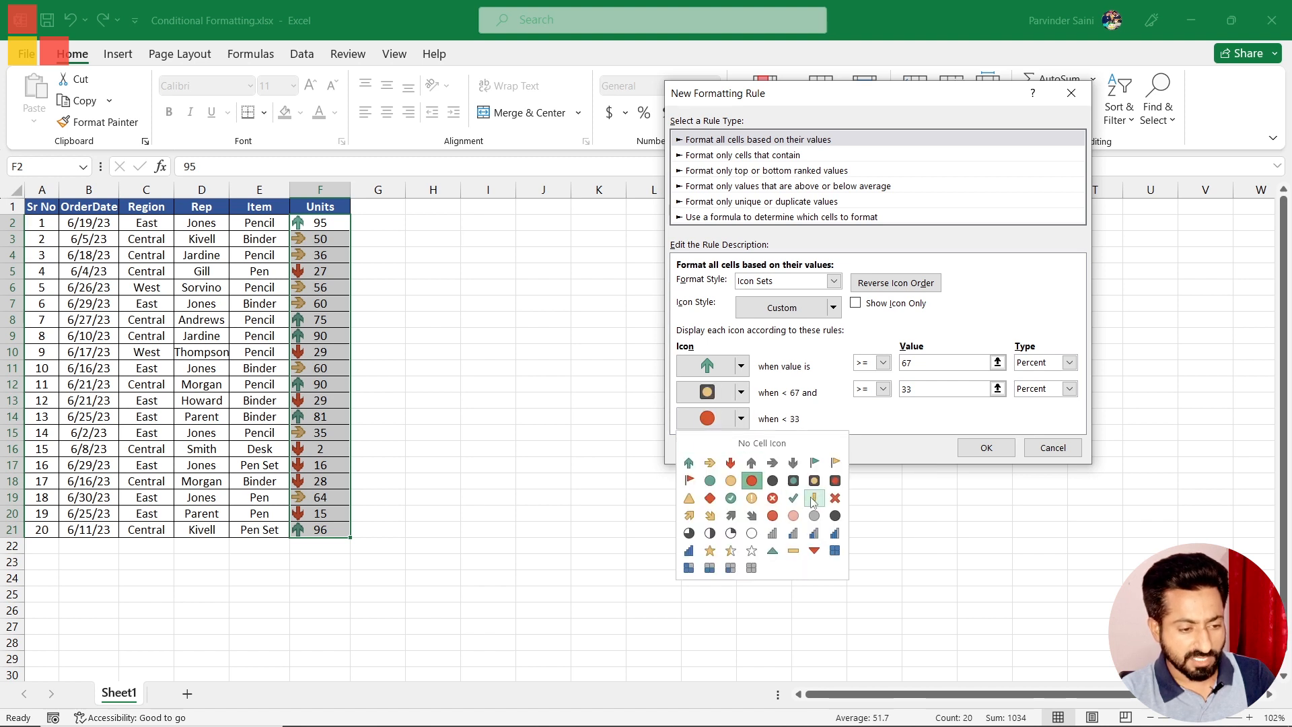
click(836, 499)
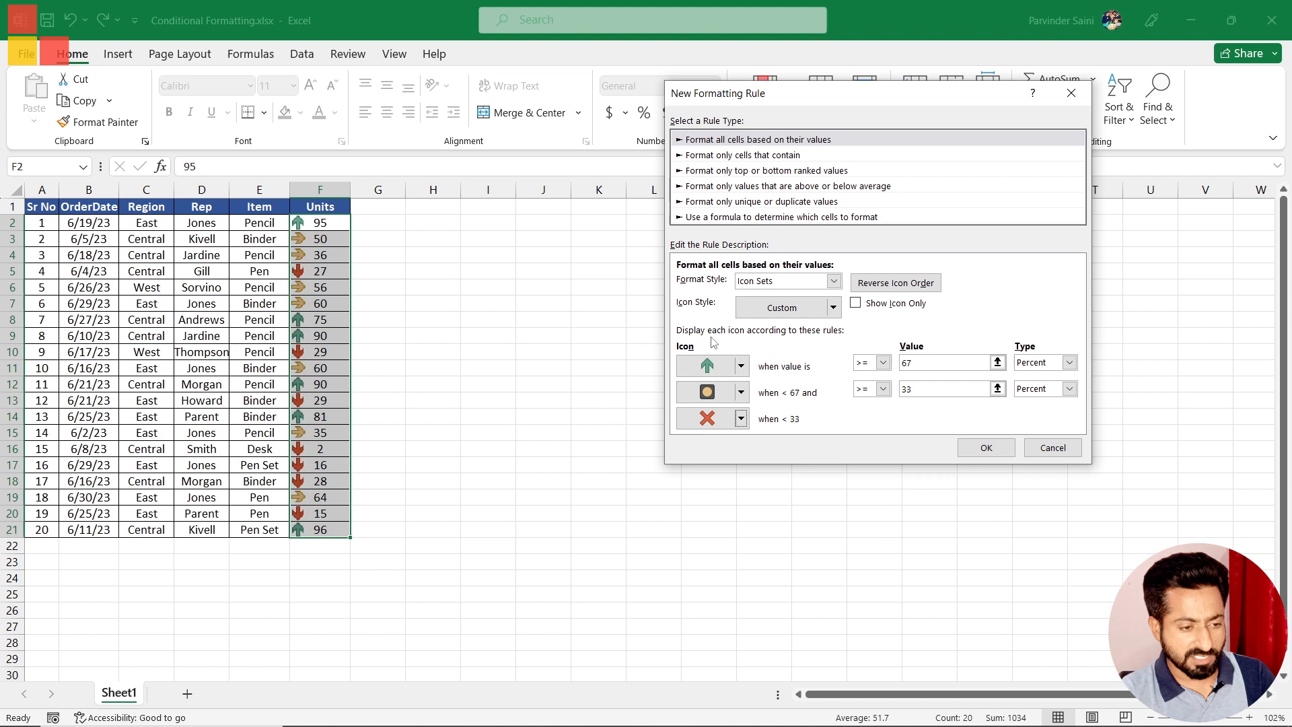
click(986, 448)
click(447, 448)
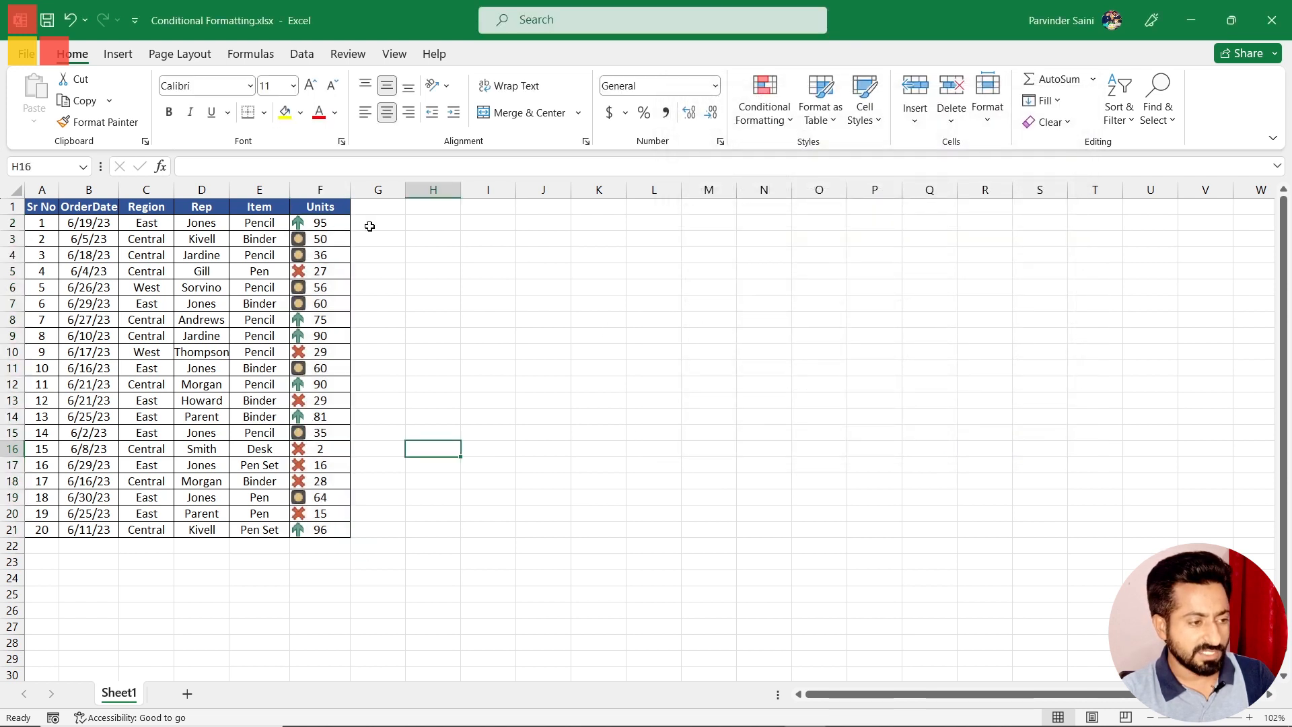
Compare the custom icons shown beside the high, middle and low values in the Units column
click(316, 225)
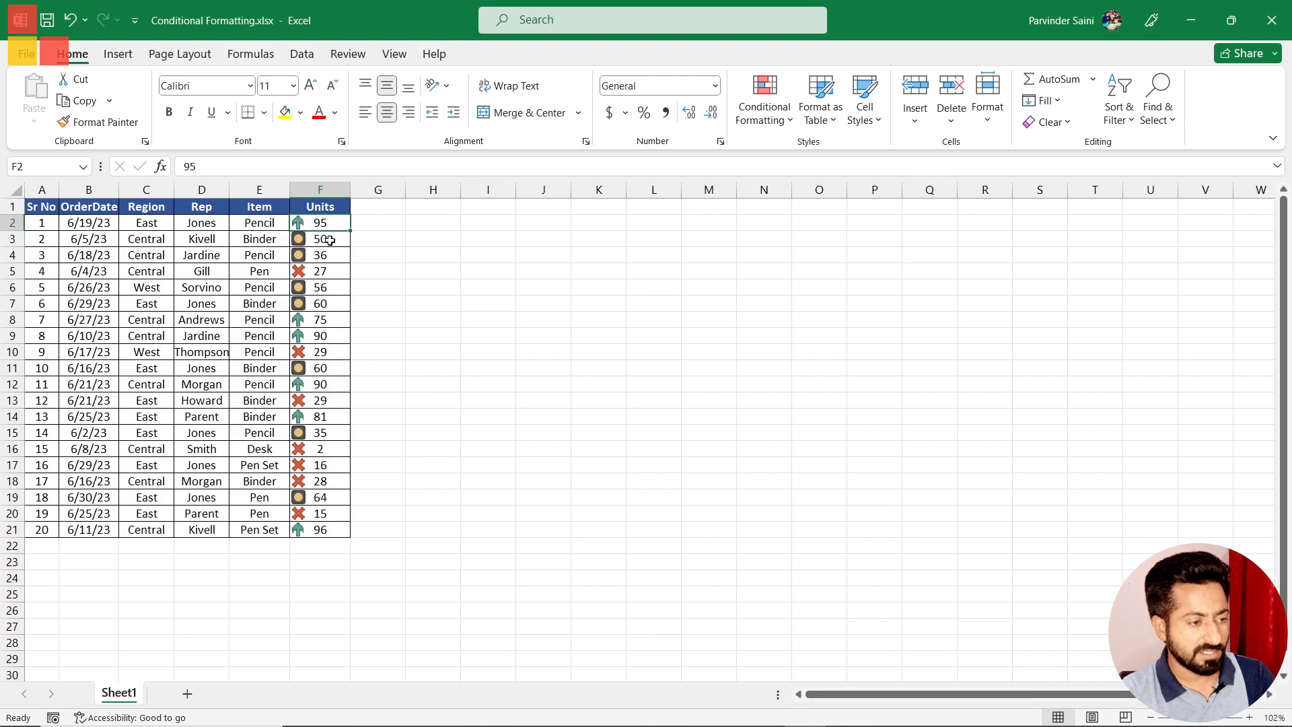
click(321, 239)
click(322, 253)
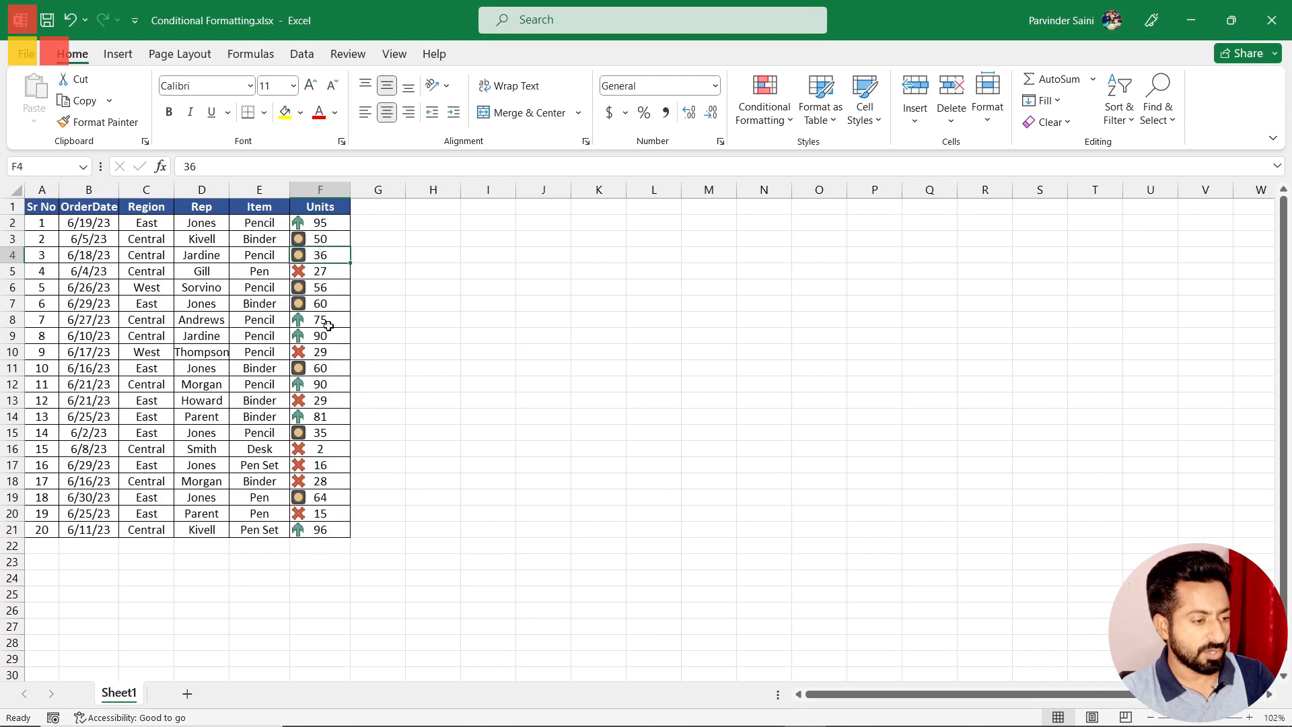
click(321, 351)
click(304, 274)
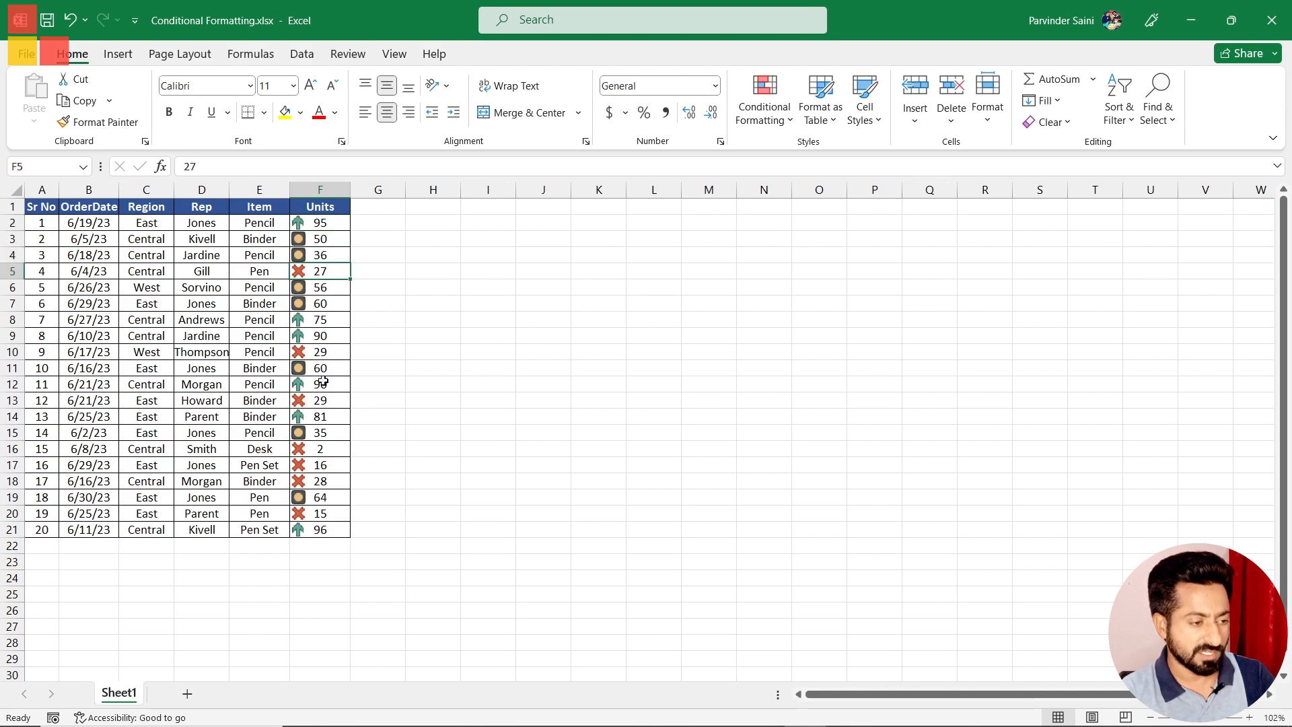
click(315, 417)
click(316, 481)
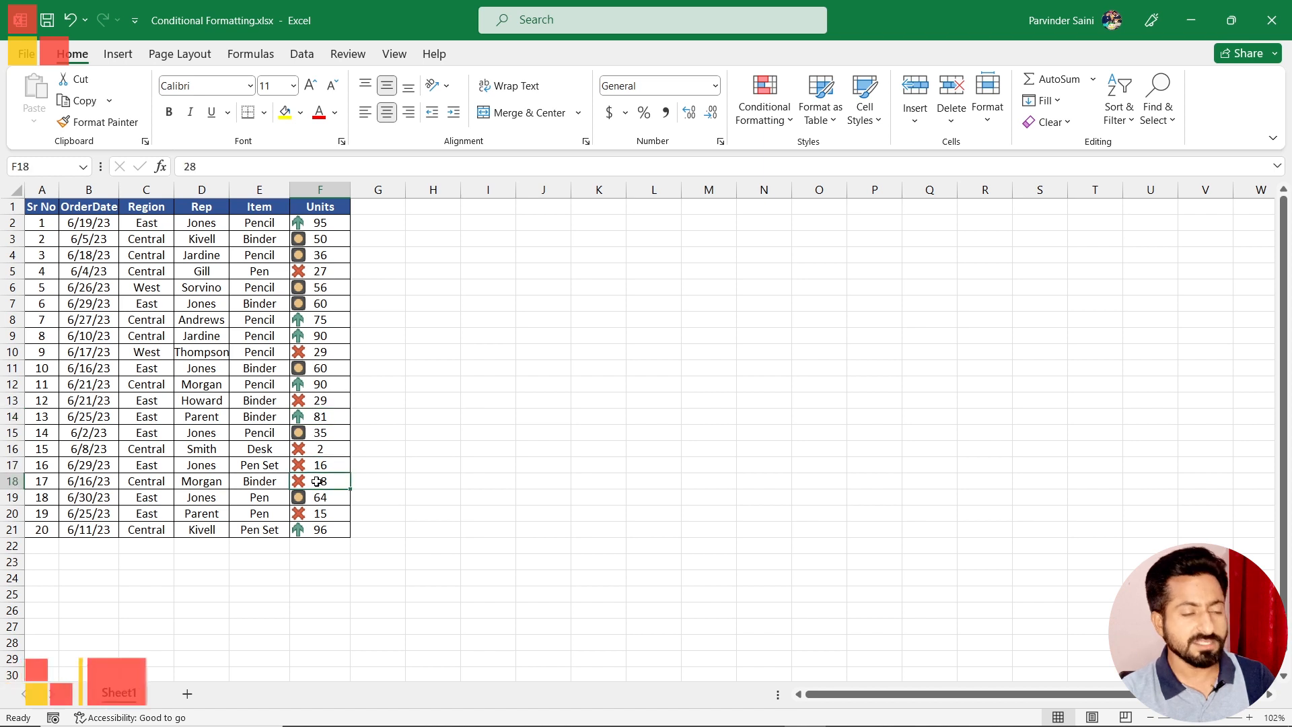